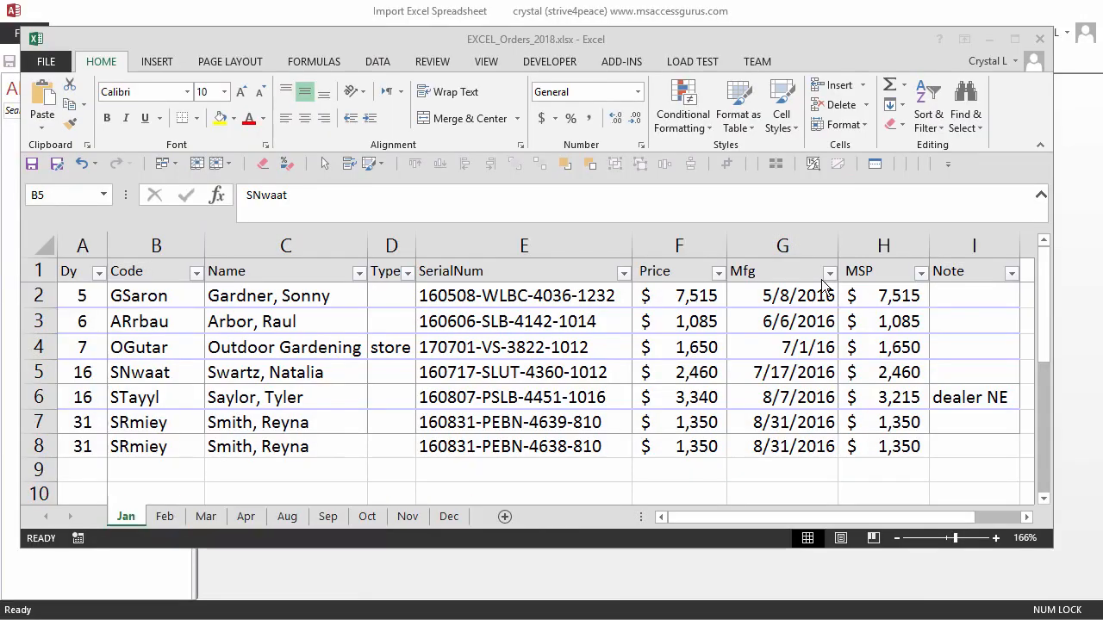
Look through the Feb, Mar, Apr, Aug and Sep worksheets to compare their order columns and data.
{"action": "left_click", "coordinate": [166, 518]}
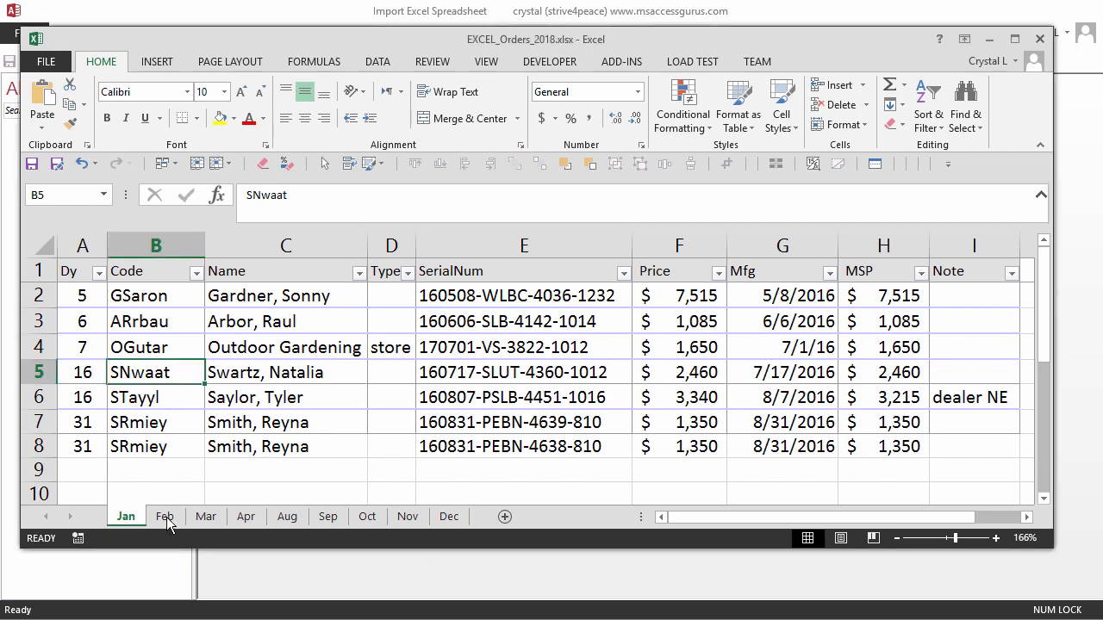
{"action": "left_click", "coordinate": [168, 519]}
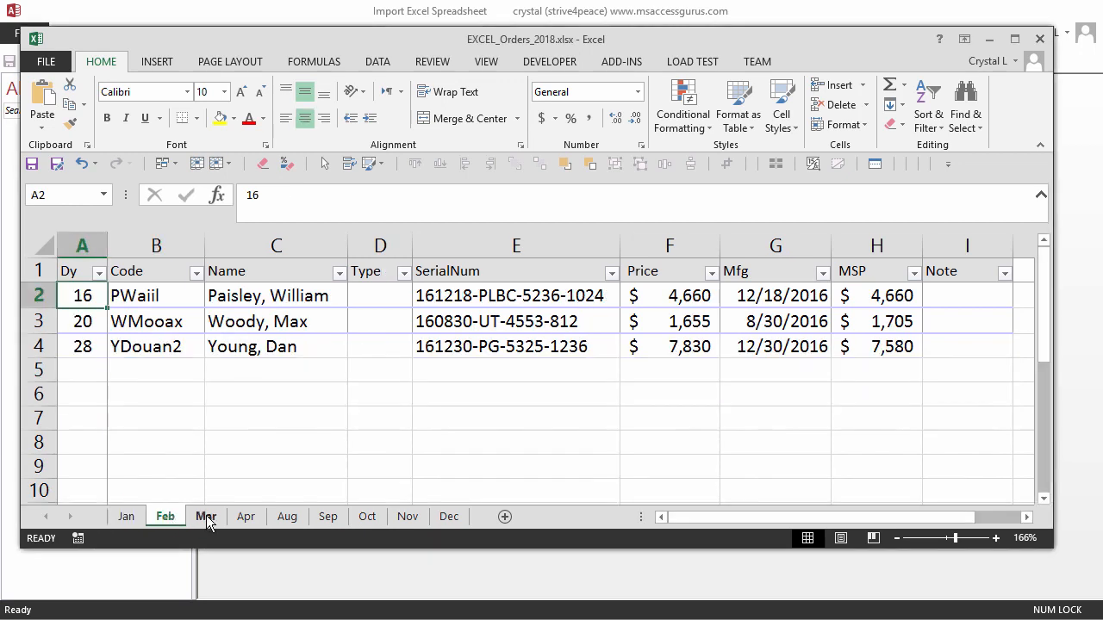
{"action": "left_click", "coordinate": [207, 518]}
{"action": "left_click", "coordinate": [247, 519]}
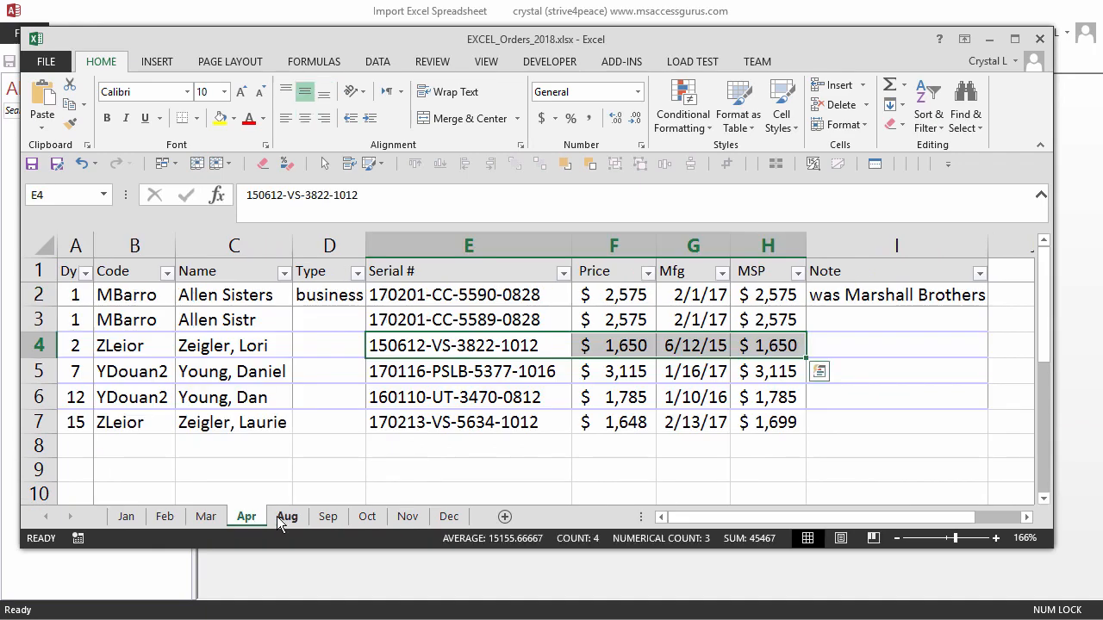
{"action": "left_click", "coordinate": [288, 517]}
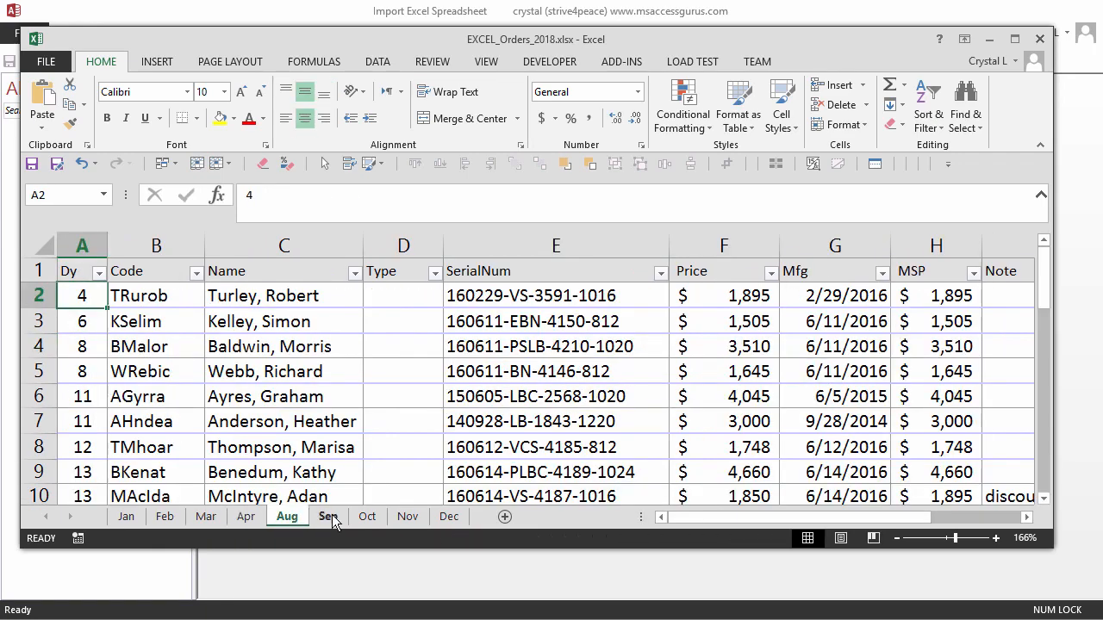
{"action": "left_click", "coordinate": [329, 518]}
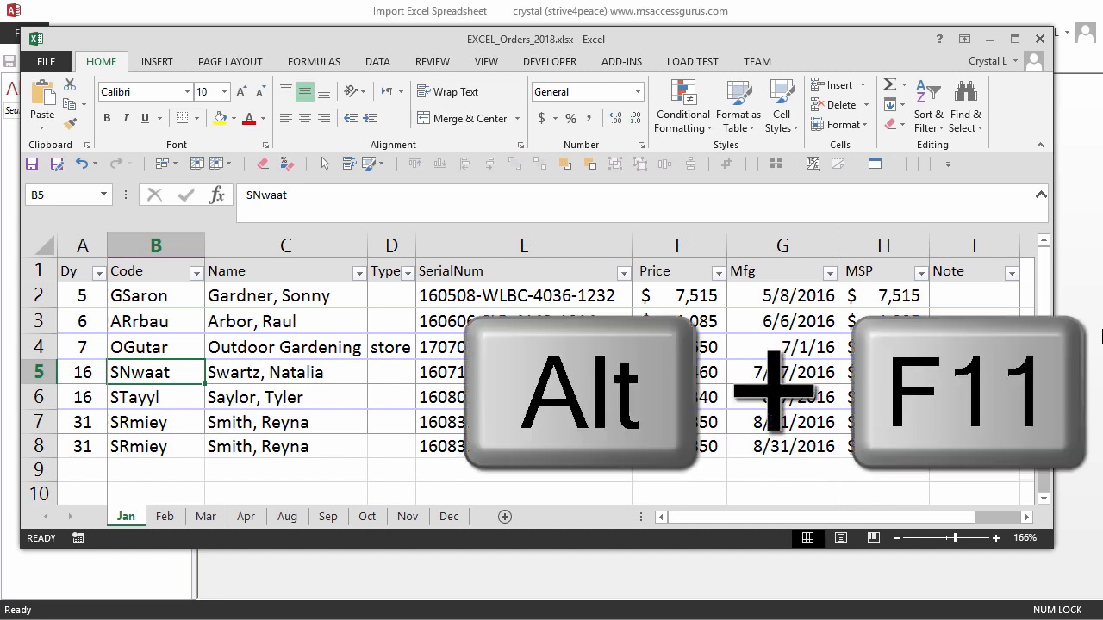
In the Visual Basic editor's Immediate window, begin a print statement with ?ActiveWorkbook, using the code completion list.
{"action": "key", "text": "alt+F11"}
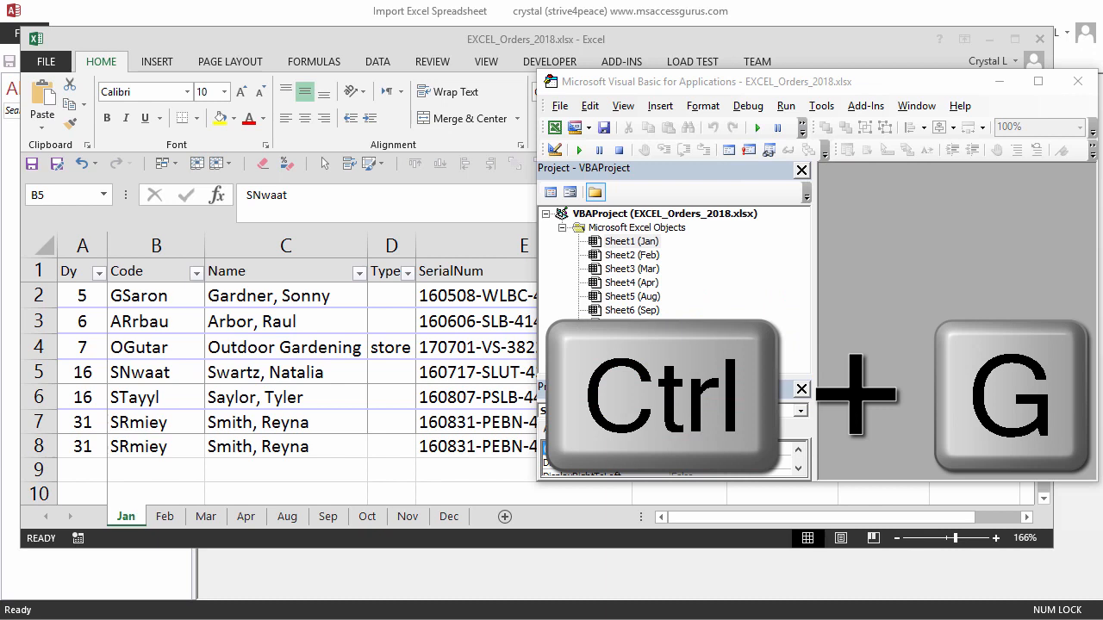
{"action": "key", "text": "ctrl+g"}
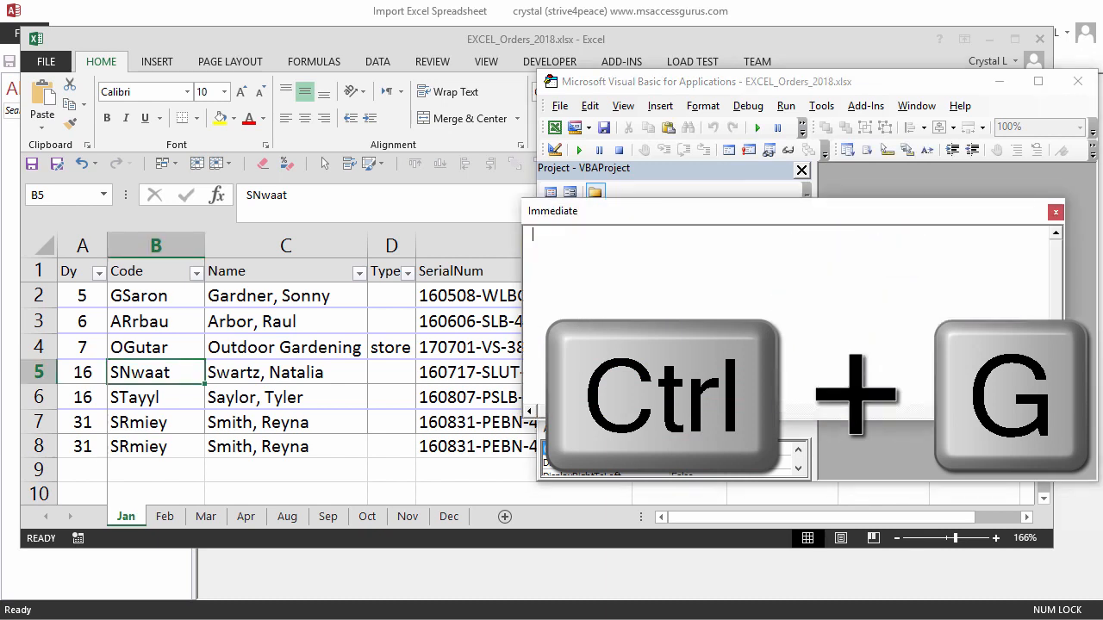
{"action": "type", "text": "?acti"}
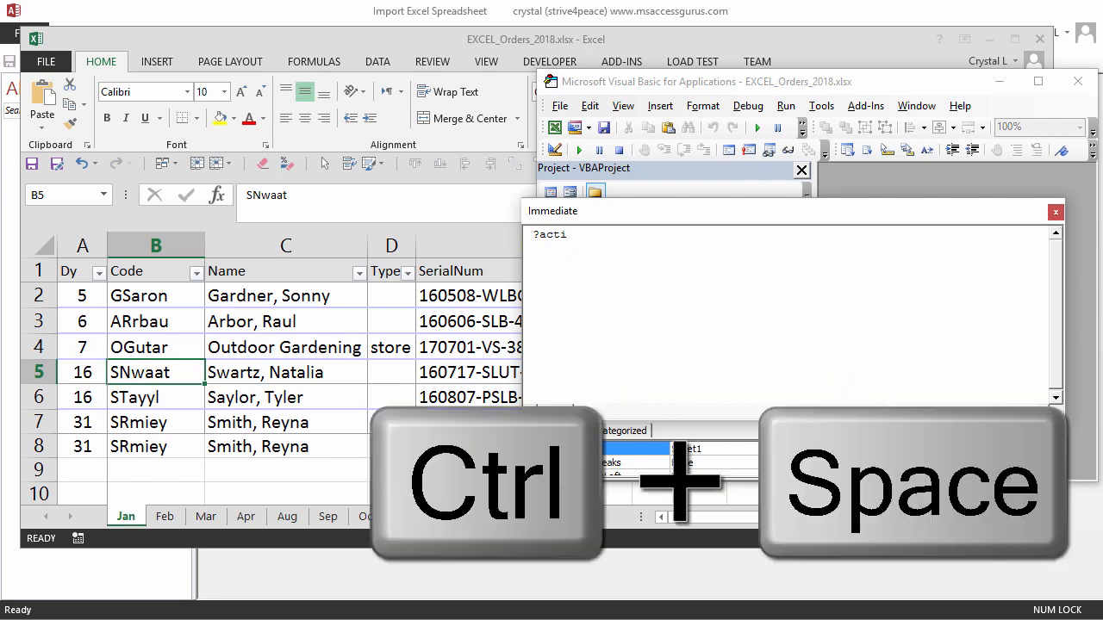
{"action": "key", "text": "ctrl+space"}
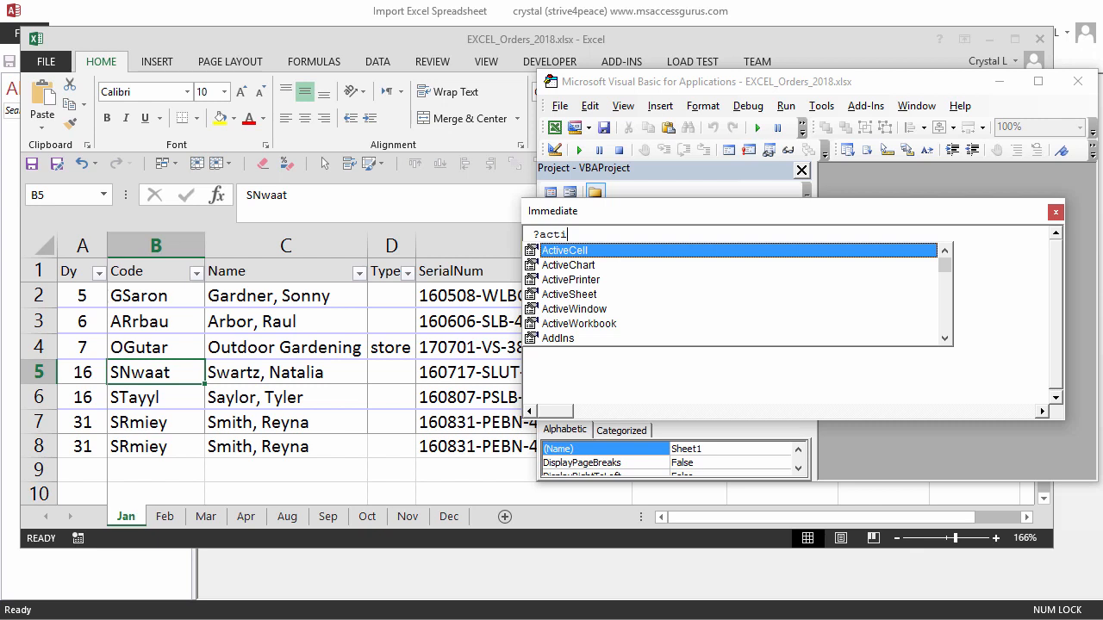
{"action": "key", "text": "Down"}
{"action": "key", "text": "Down"}
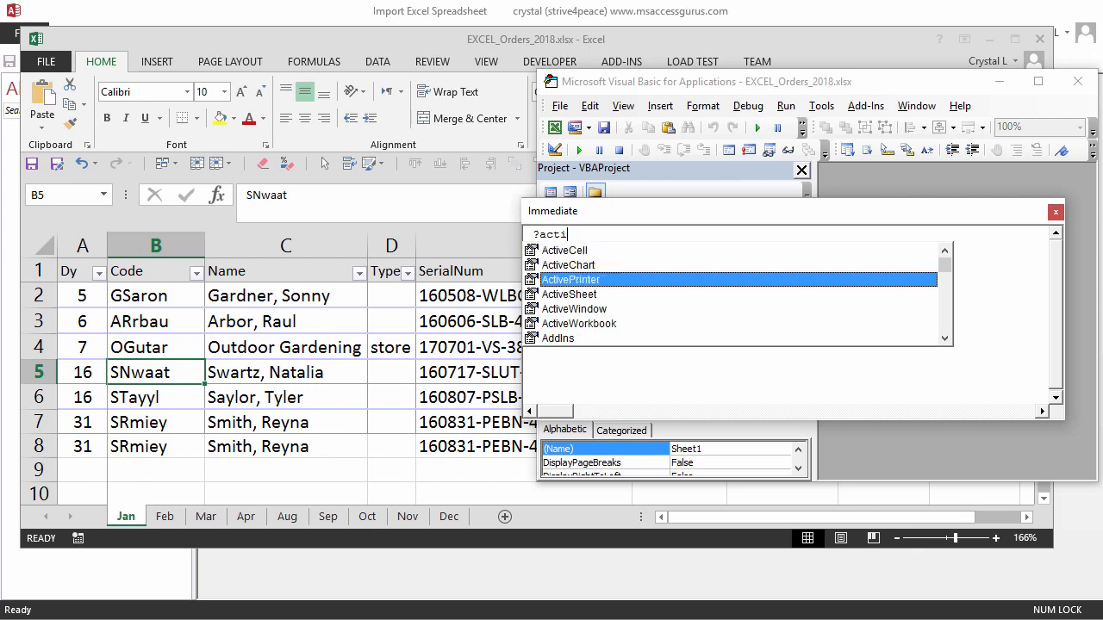
{"action": "key", "text": "Down"}
{"action": "key", "text": "Down"}
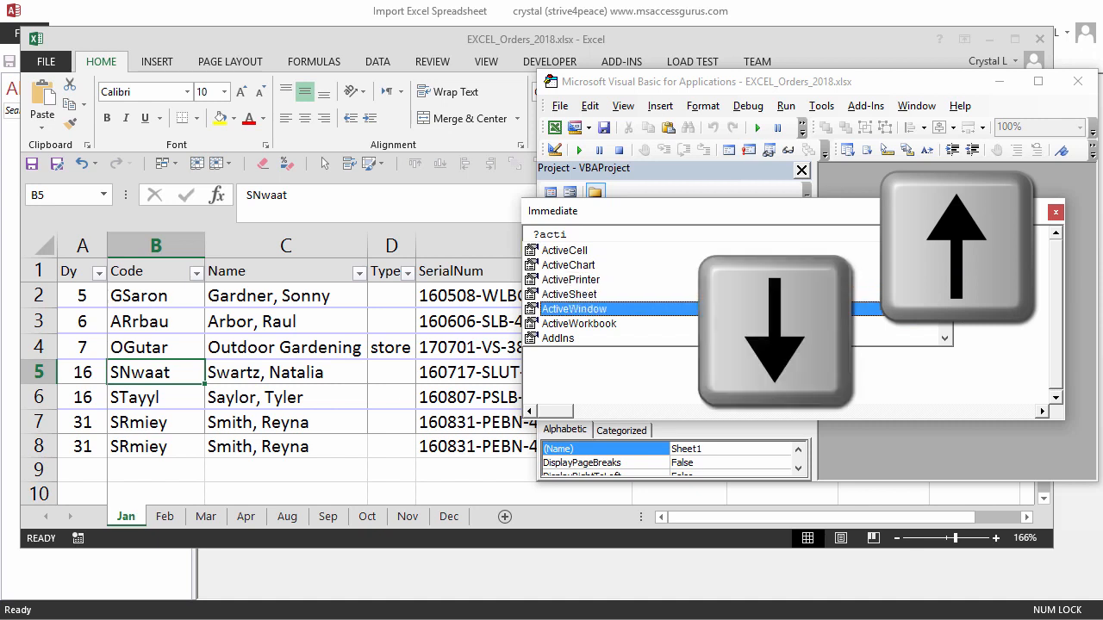
{"action": "key", "text": "Down"}
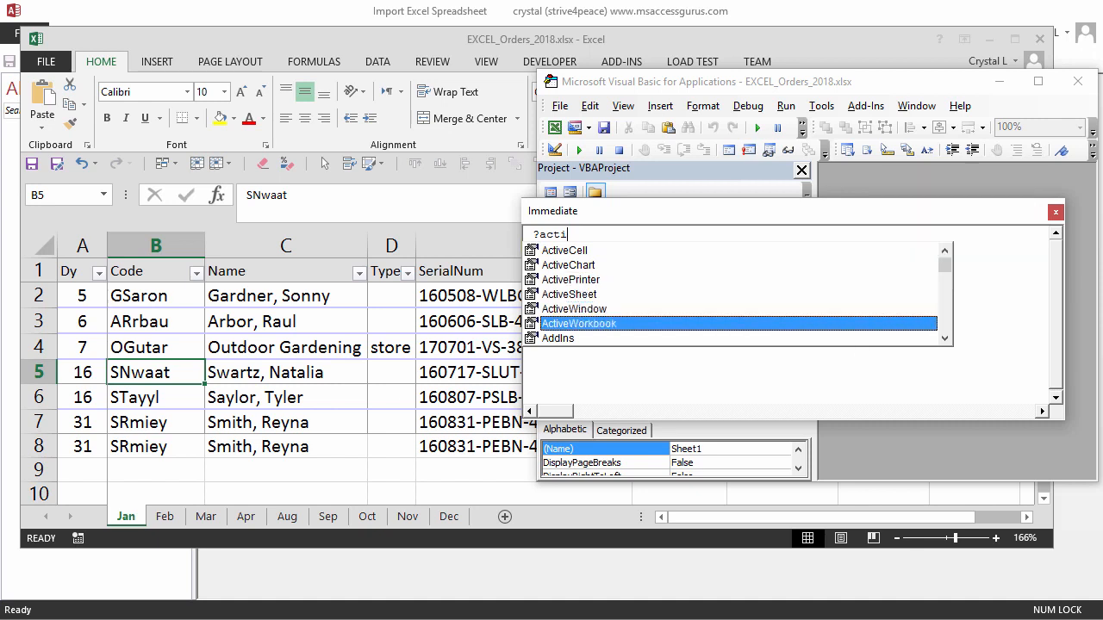
{"action": "key", "text": "Tab"}
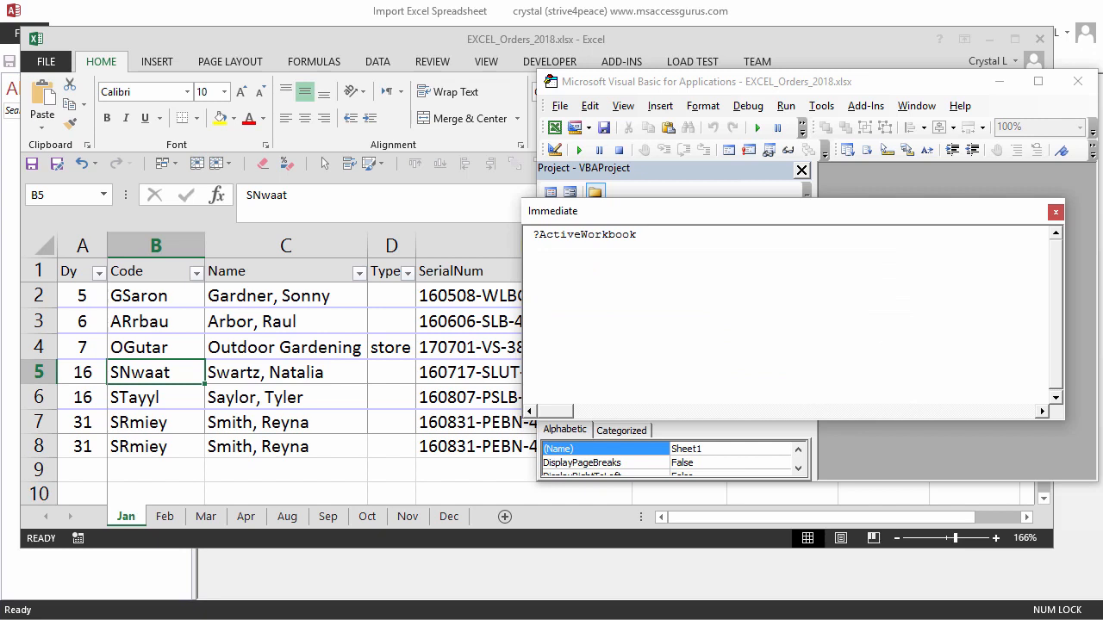
Complete the statement as ?ActiveWorkbook.FullName and run it to print the workbook's full path.
{"action": "type", "text": "."}
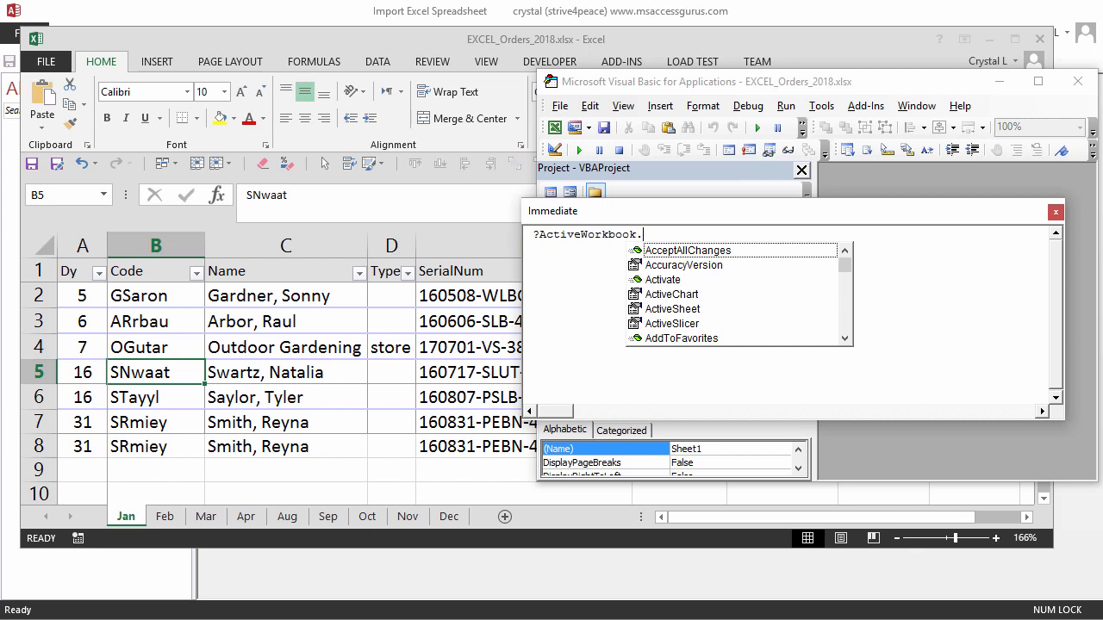
{"action": "type", "text": "full"}
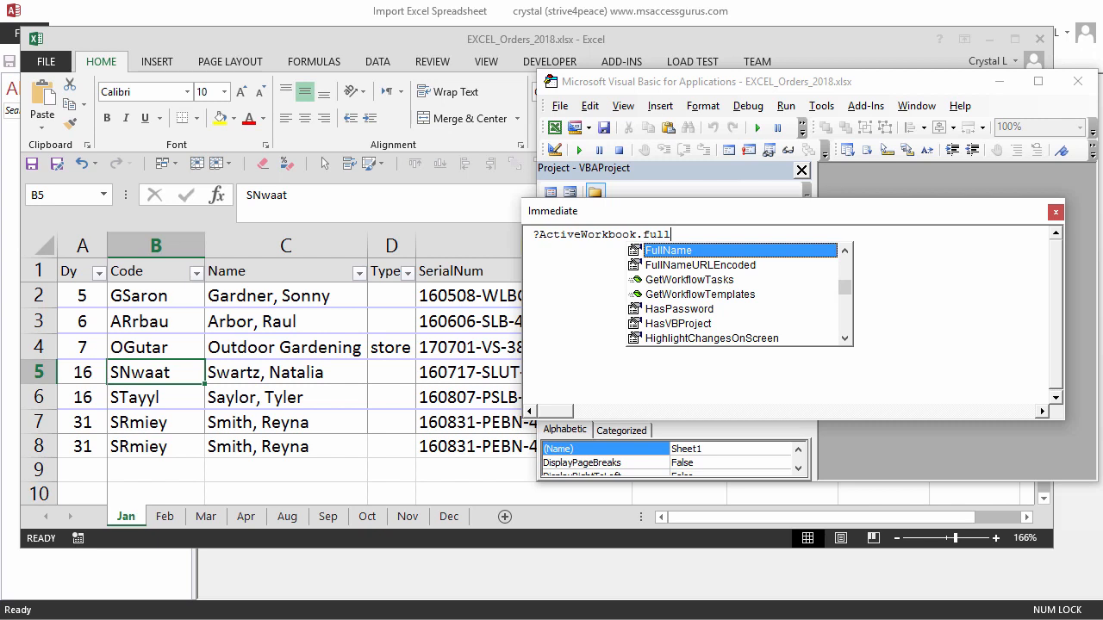
{"action": "key", "text": "Tab"}
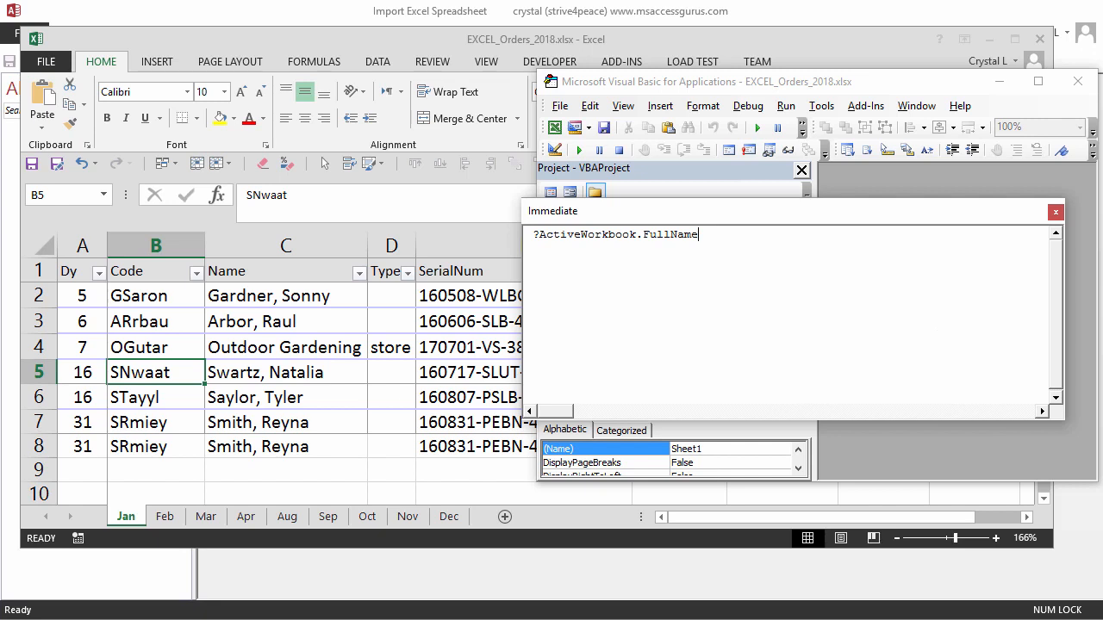
{"action": "key", "text": "Return"}
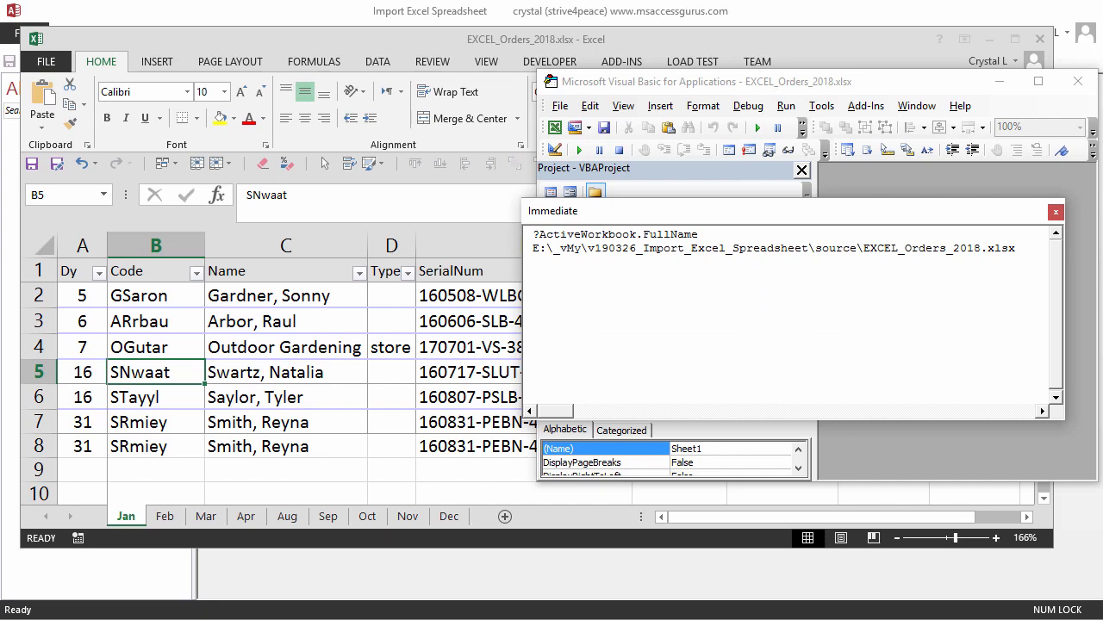
Copy the printed workbook path, and close the Visual Basic editor and the EXCEL_Orders_2018.xlsx workbook.
{"action": "key", "text": "shift+End"}
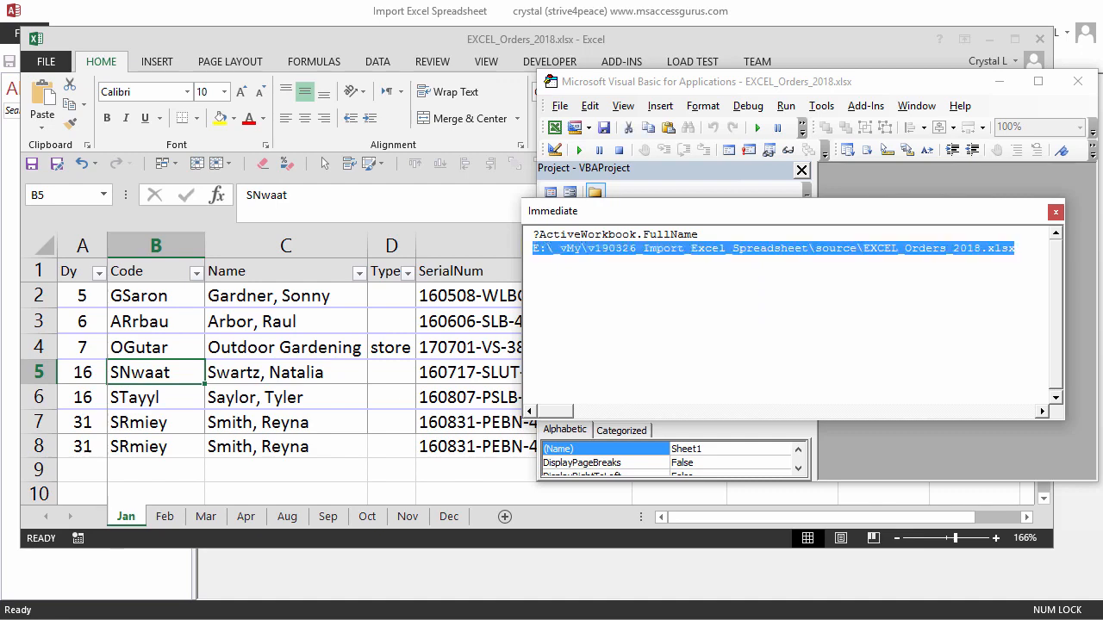
{"action": "key", "text": "ctrl+c"}
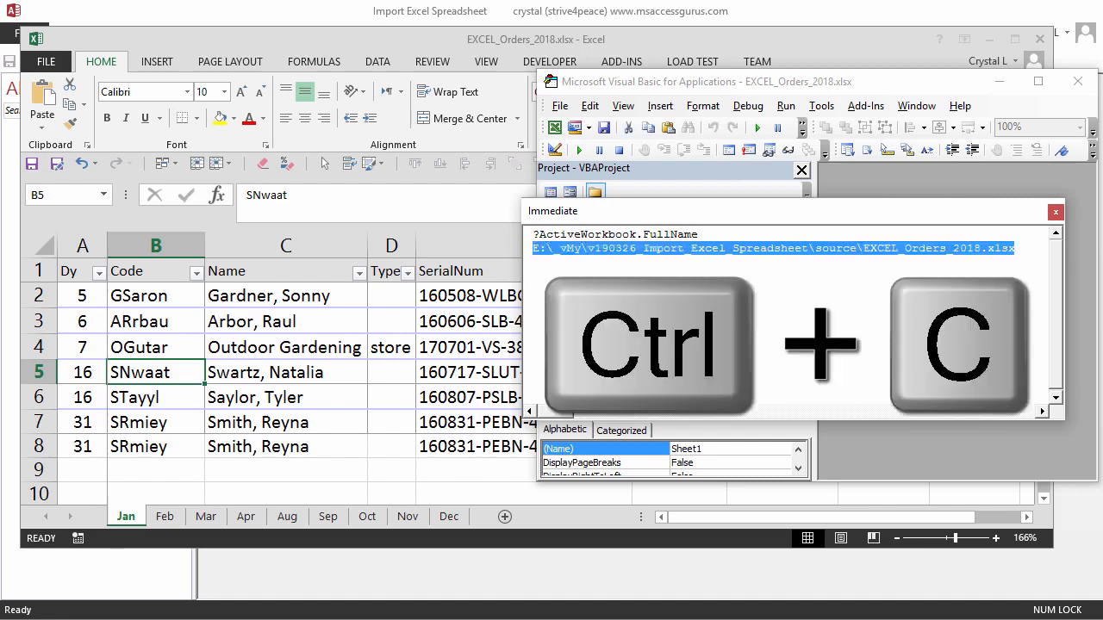
{"action": "left_click", "coordinate": [1078, 81]}
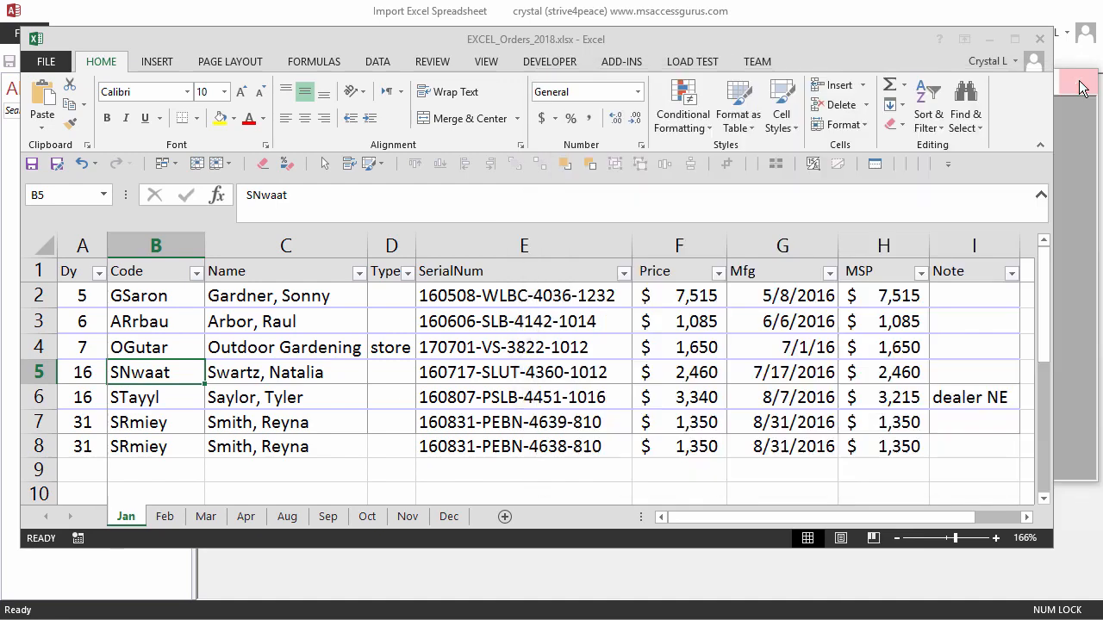
{"action": "left_click", "coordinate": [1040, 39]}
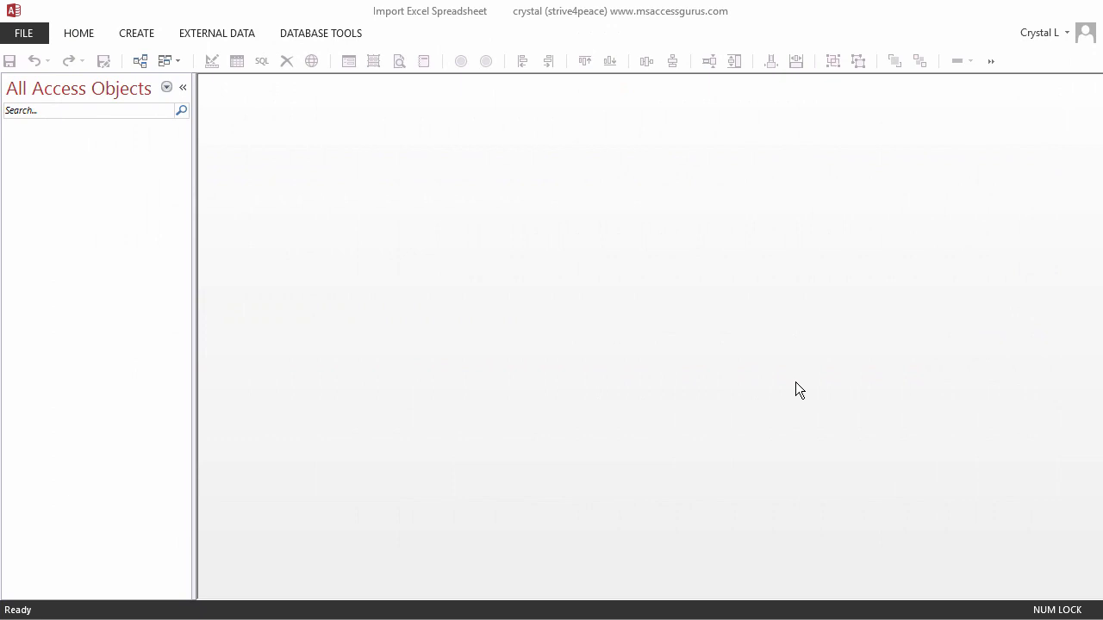
In Access, start an Excel import into a new table, using the copied path of EXCEL_Orders_2018.xlsx as the source file.
{"action": "left_click", "coordinate": [216, 32]}
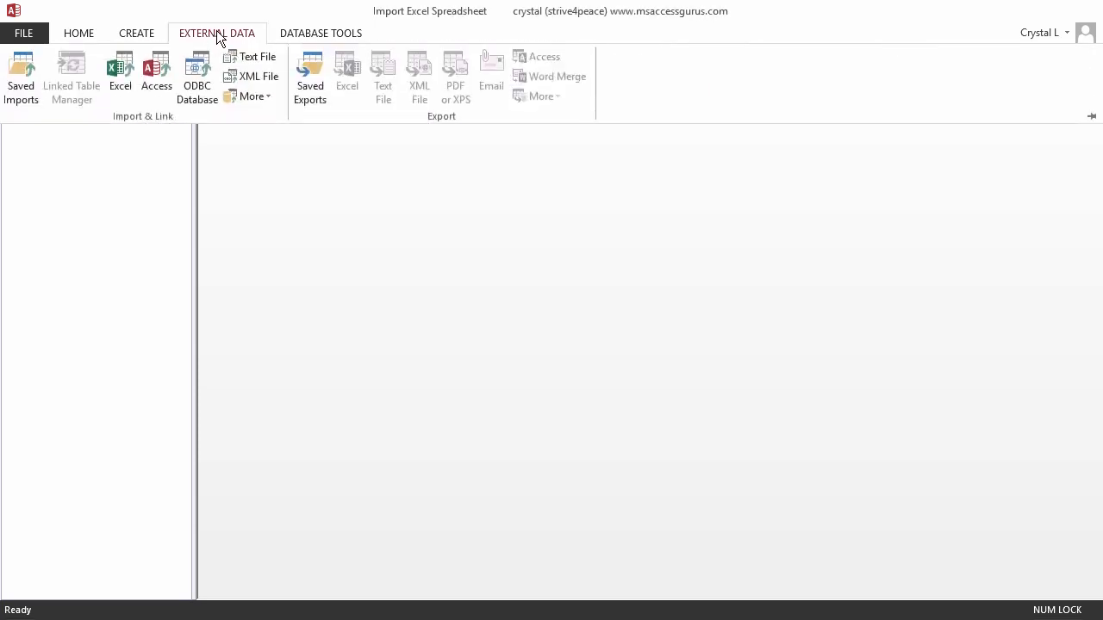
{"action": "left_click", "coordinate": [125, 80]}
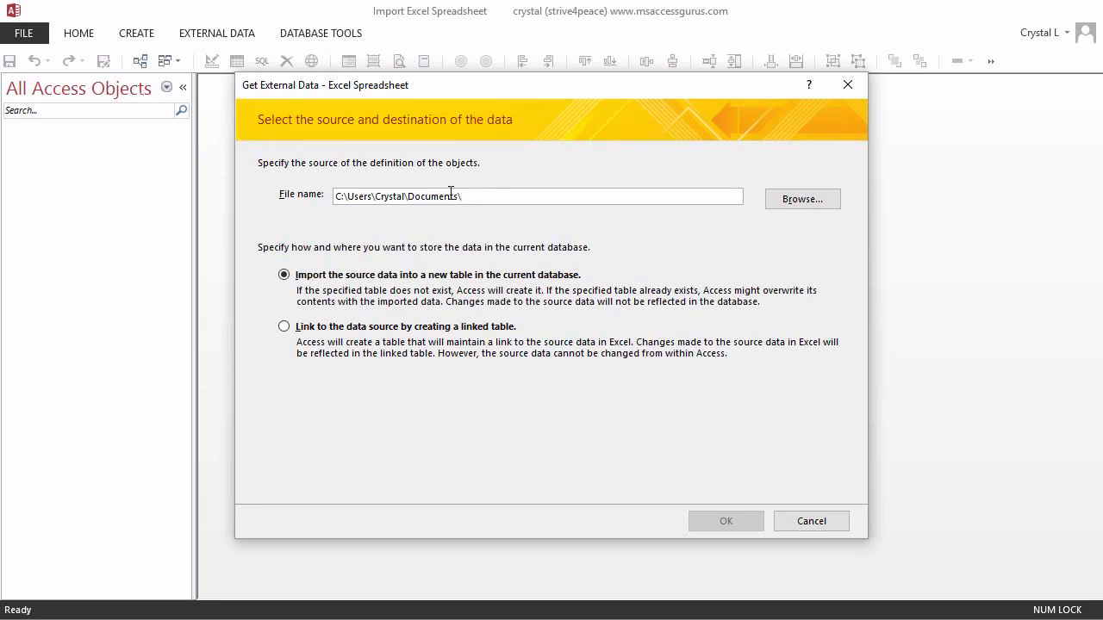
{"action": "left_click", "coordinate": [290, 193]}
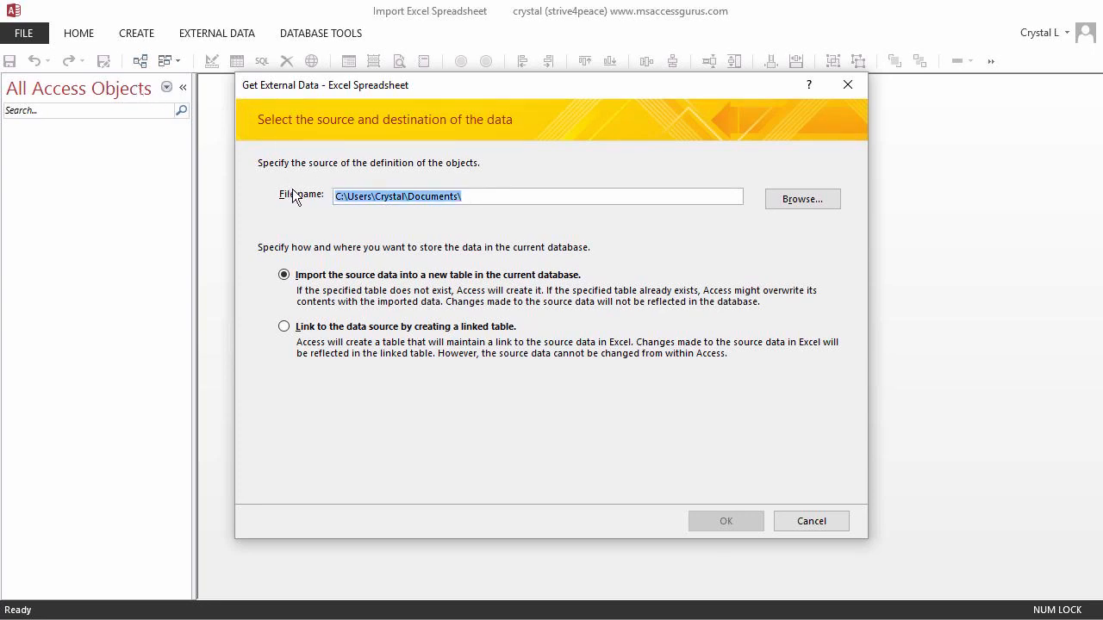
{"action": "key", "text": "ctrl+v"}
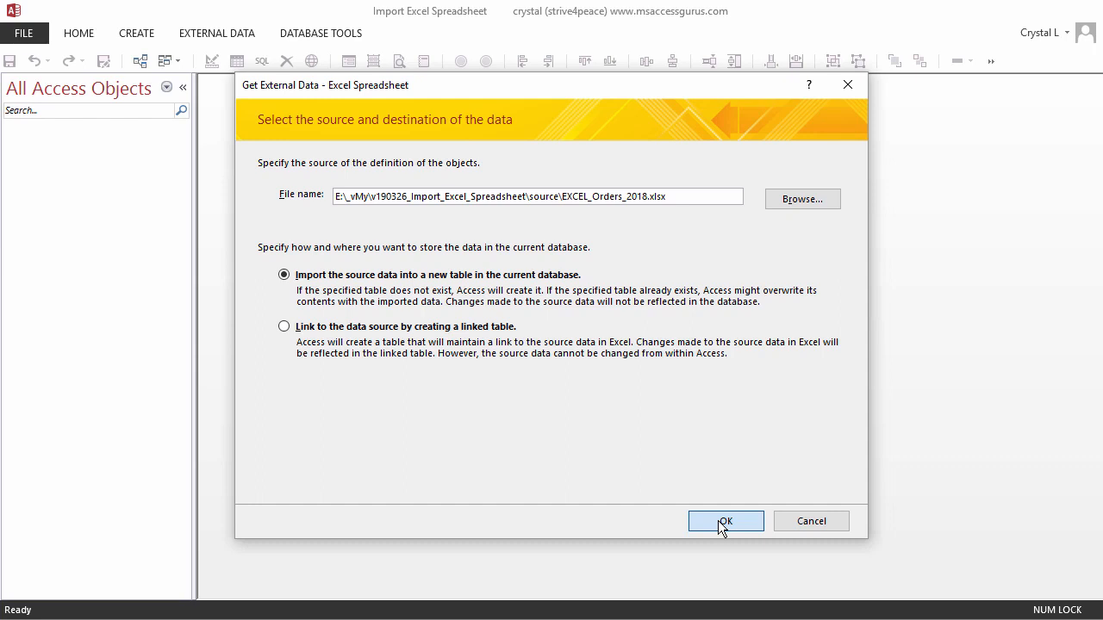
{"action": "left_click", "coordinate": [724, 522]}
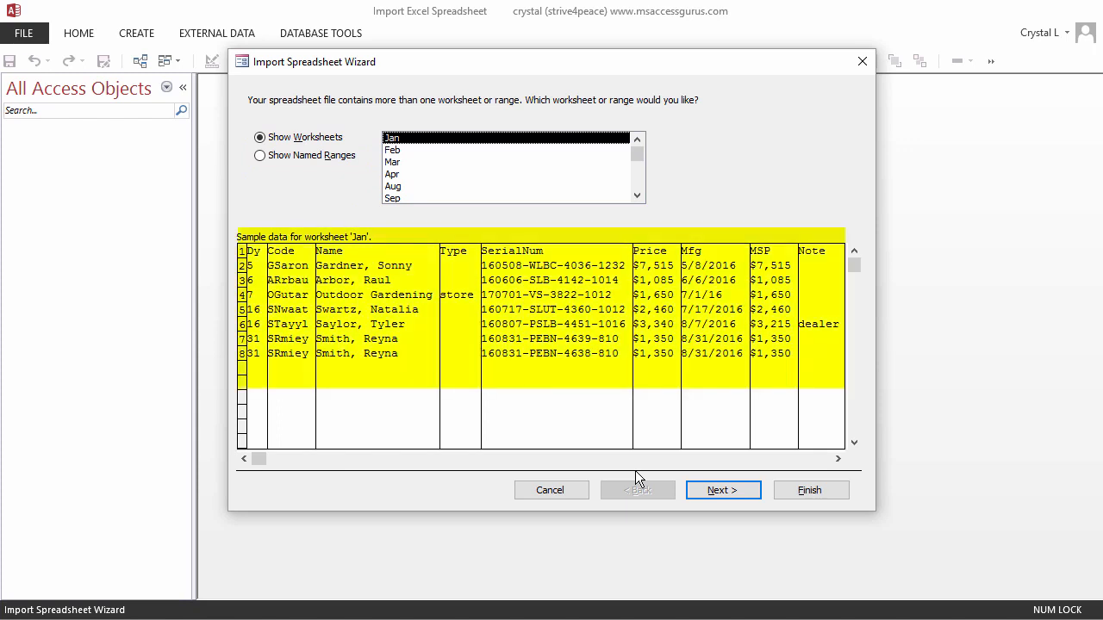
Choose the Jan worksheet with its first row as column headings, and set the Dy field's data type to Integer.
{"action": "left_click", "coordinate": [720, 490]}
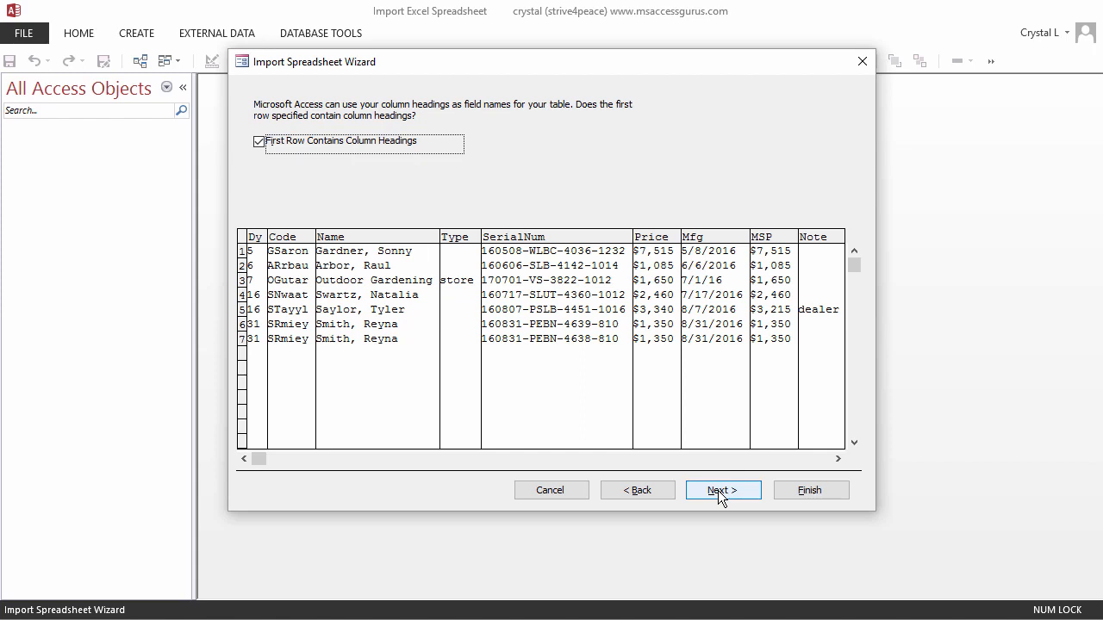
{"action": "left_click", "coordinate": [720, 491]}
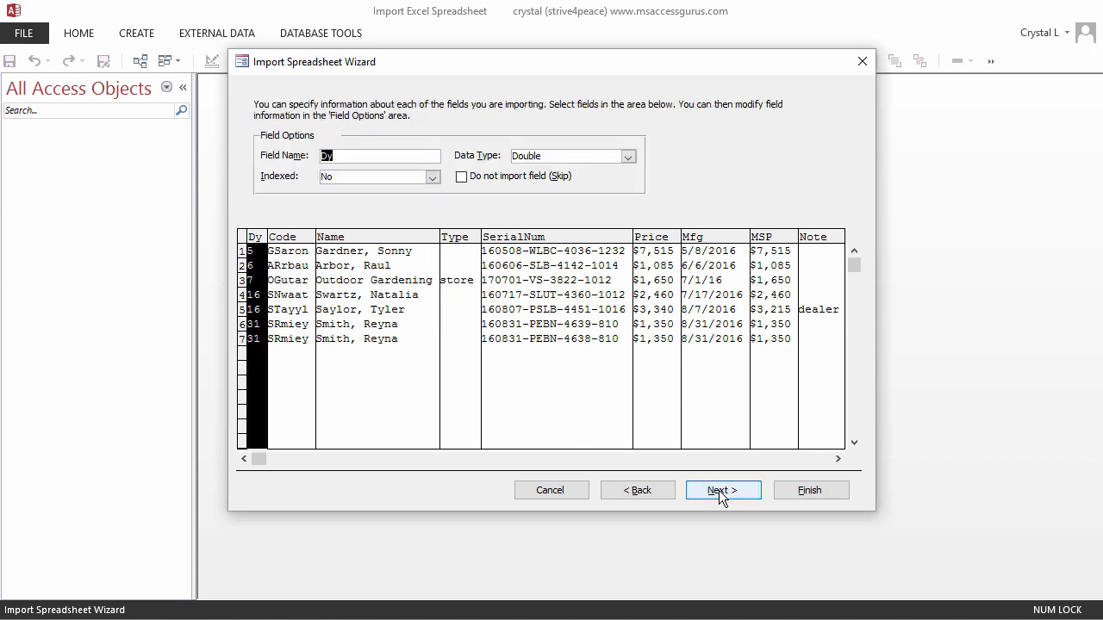
{"action": "left_click", "coordinate": [635, 156]}
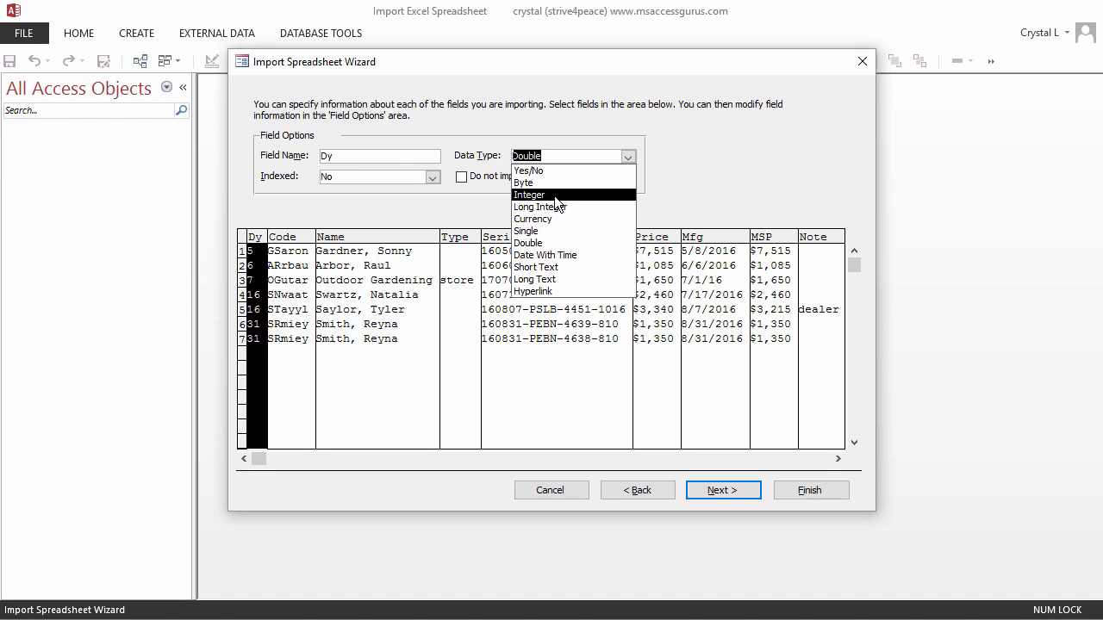
{"action": "left_click", "coordinate": [557, 197]}
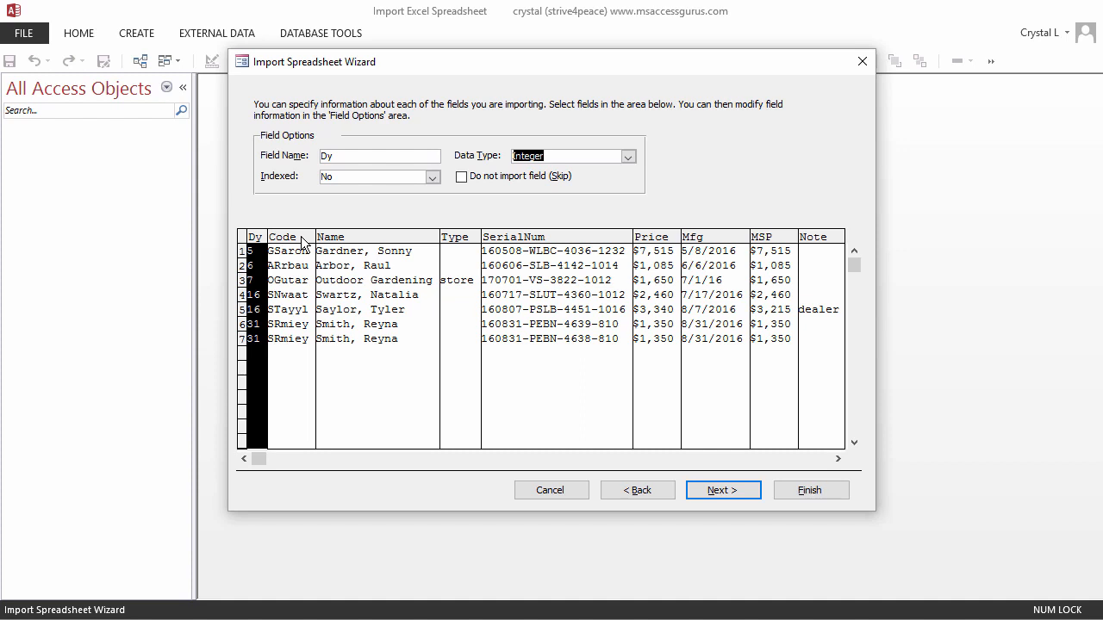
Import the data into a table named import_Jan with an Access-added primary key, without saving the import steps.
{"action": "left_click", "coordinate": [731, 493]}
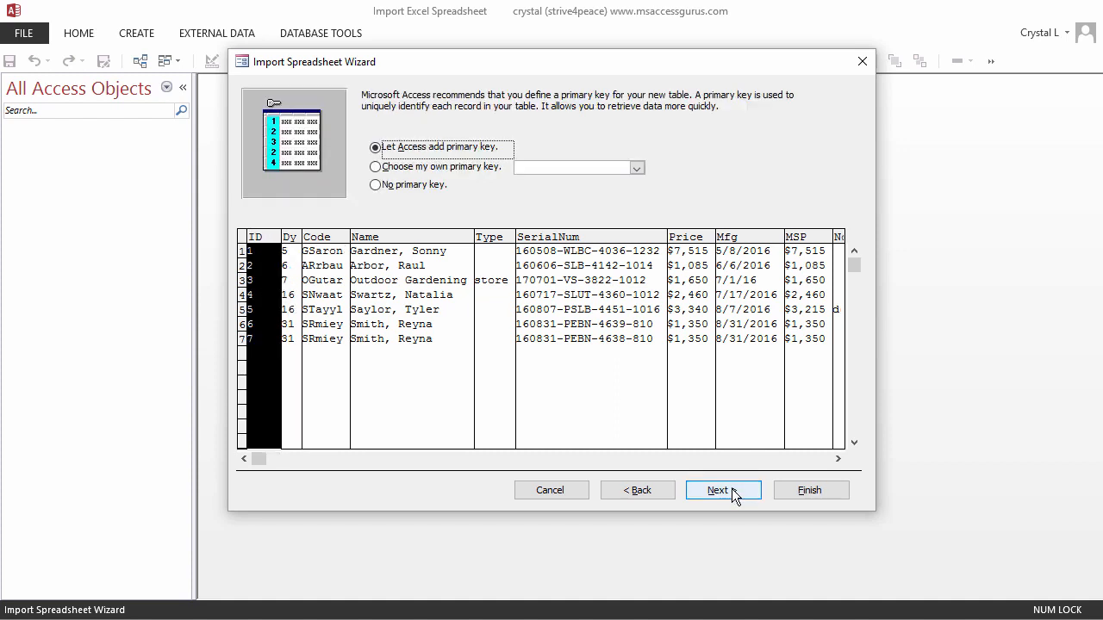
{"action": "left_click", "coordinate": [732, 491]}
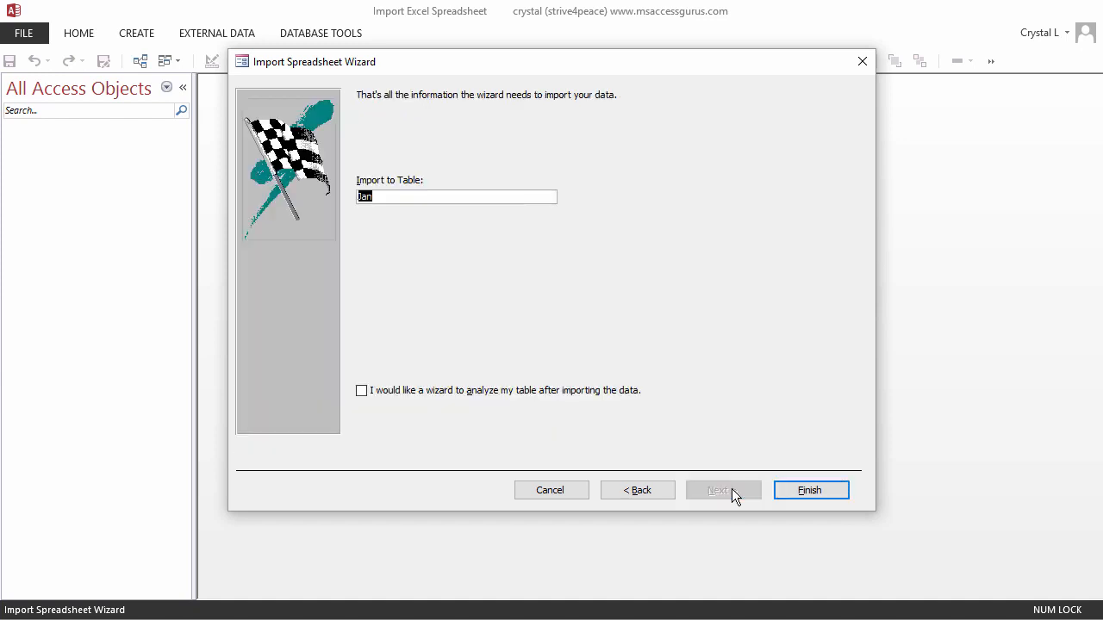
{"action": "left_click", "coordinate": [421, 197]}
{"action": "type", "text": "import_"}
{"action": "key", "text": "Return"}
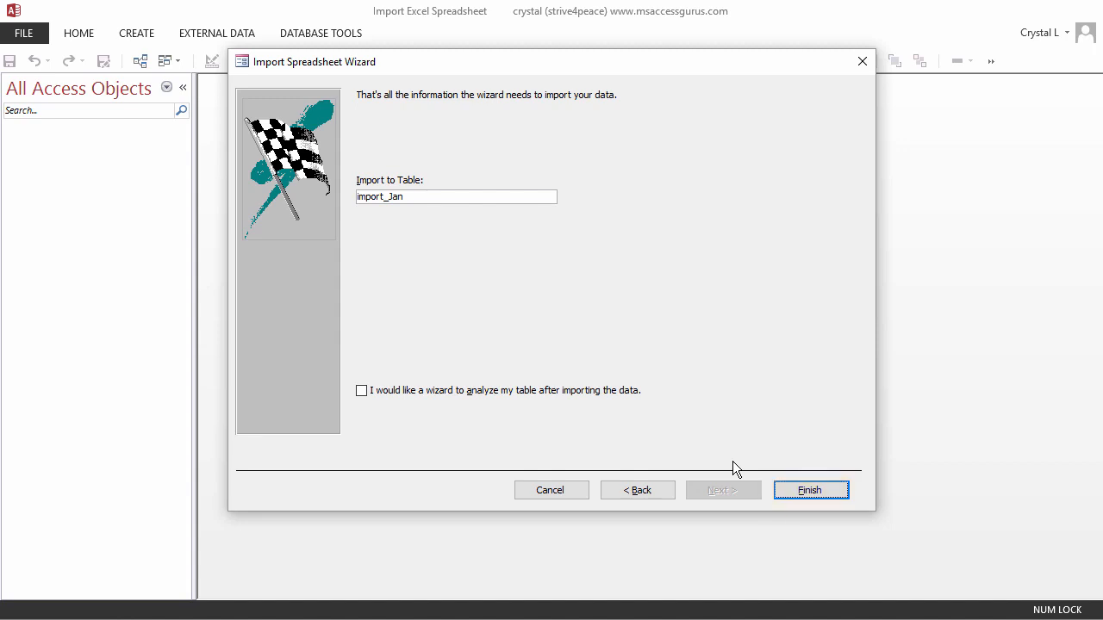
{"action": "left_click", "coordinate": [810, 490]}
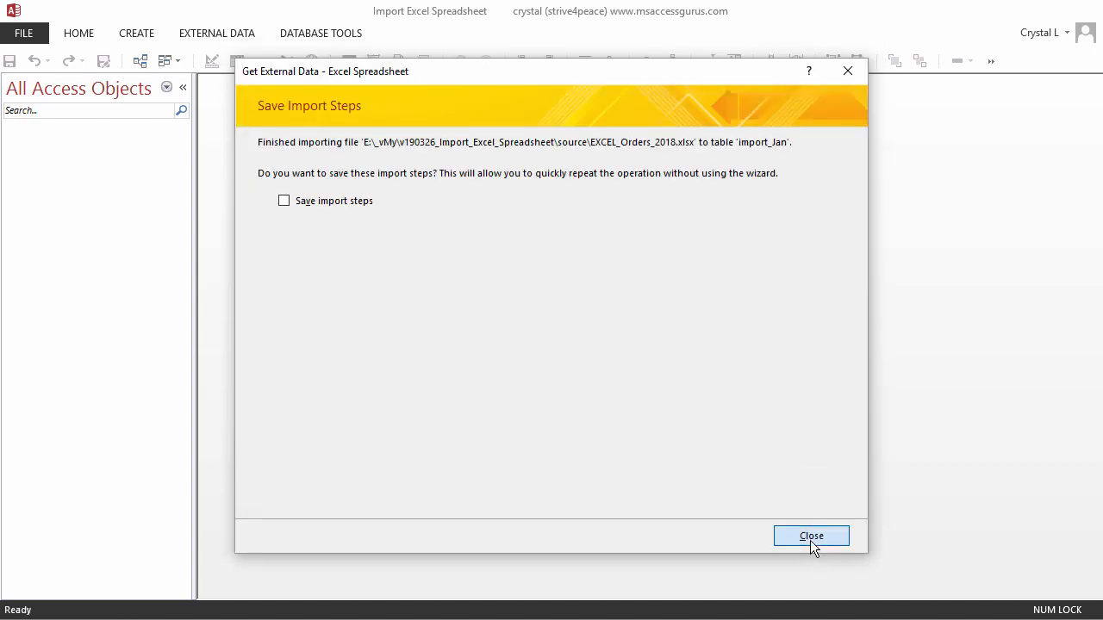
{"action": "left_click", "coordinate": [810, 536]}
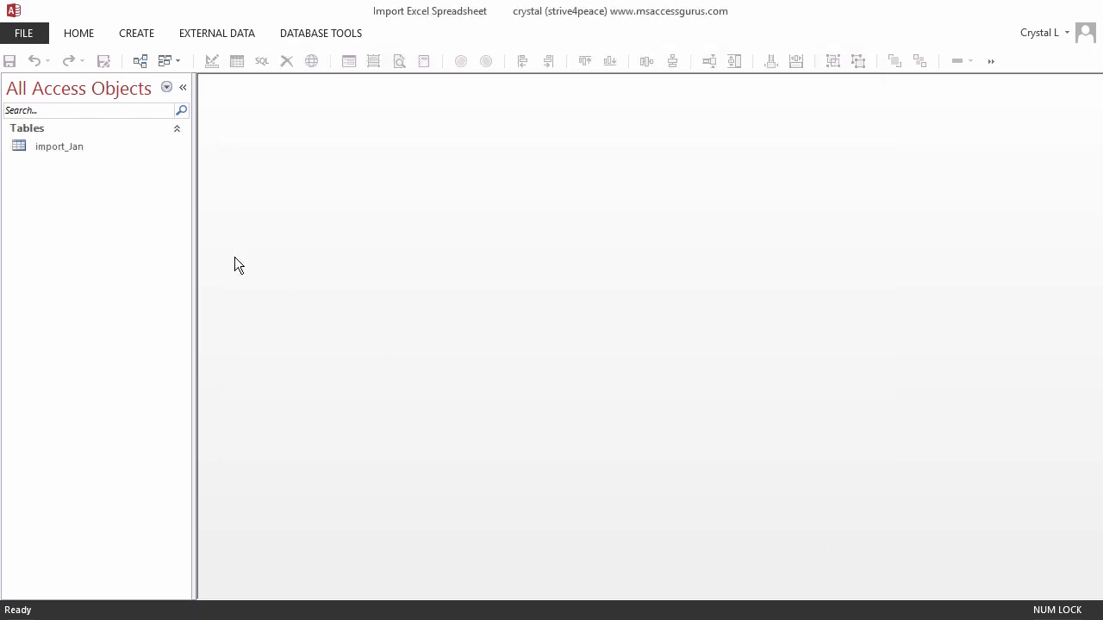
Open the import_Jan table and fit the widths of the ID through MSP columns to their contents.
{"action": "double_click", "coordinate": [39, 146]}
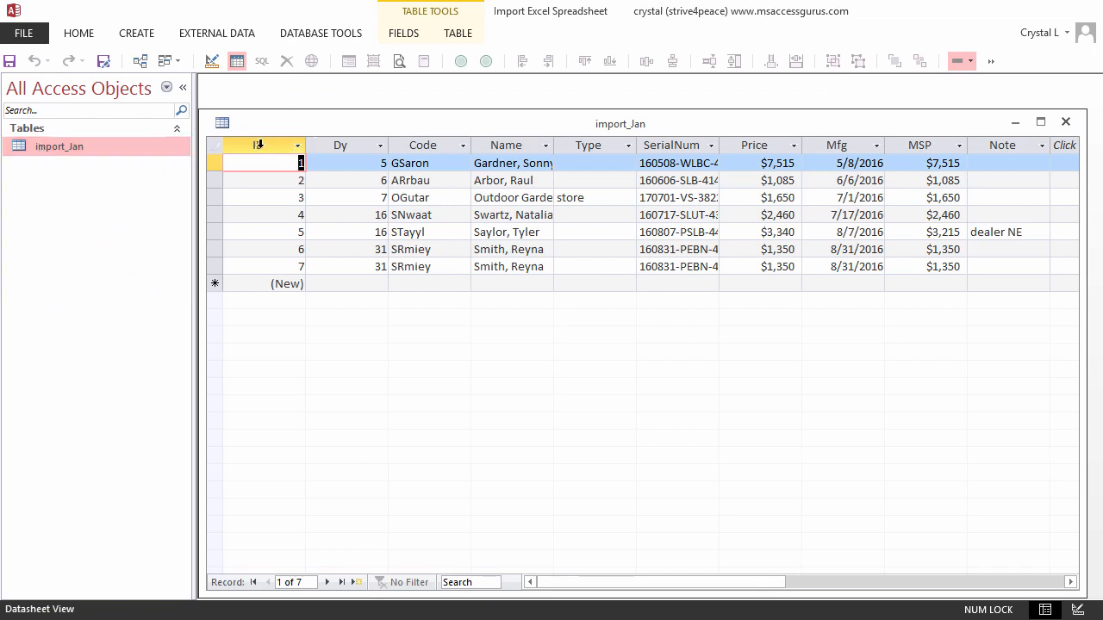
{"action": "left_click_drag", "start_coordinate": [258, 145], "coordinate": [941, 149]}
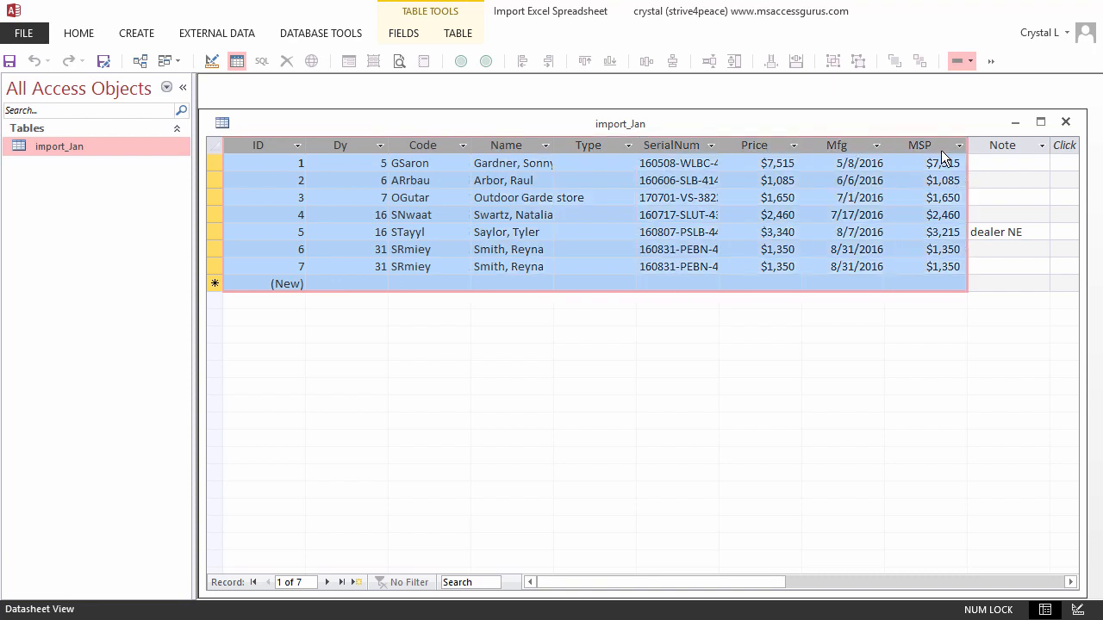
{"action": "double_click", "coordinate": [890, 144]}
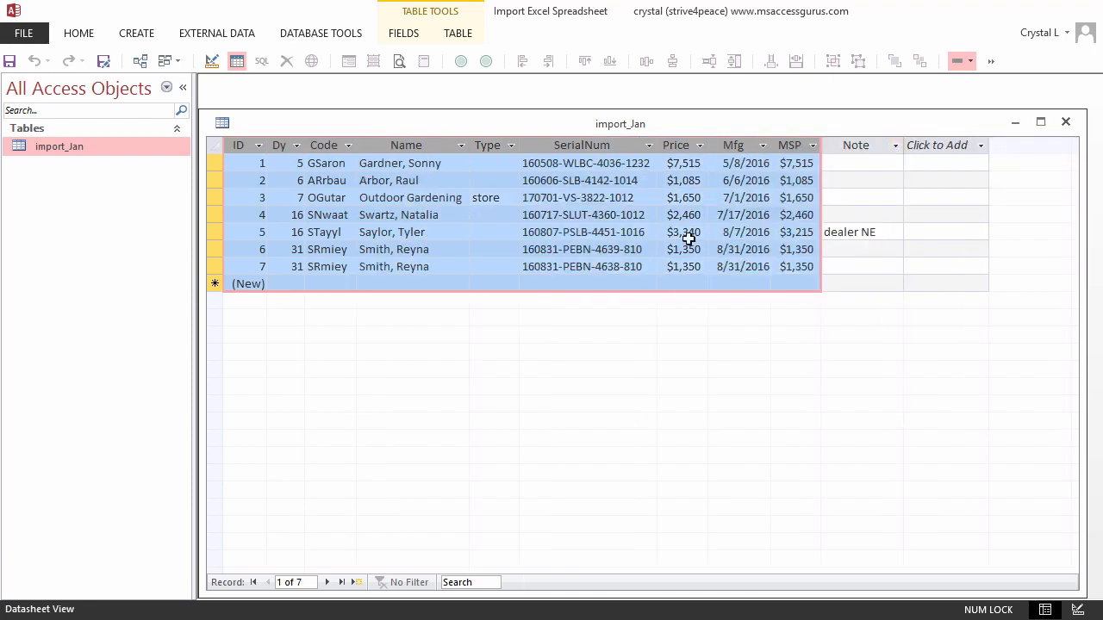
{"action": "left_click", "coordinate": [927, 174]}
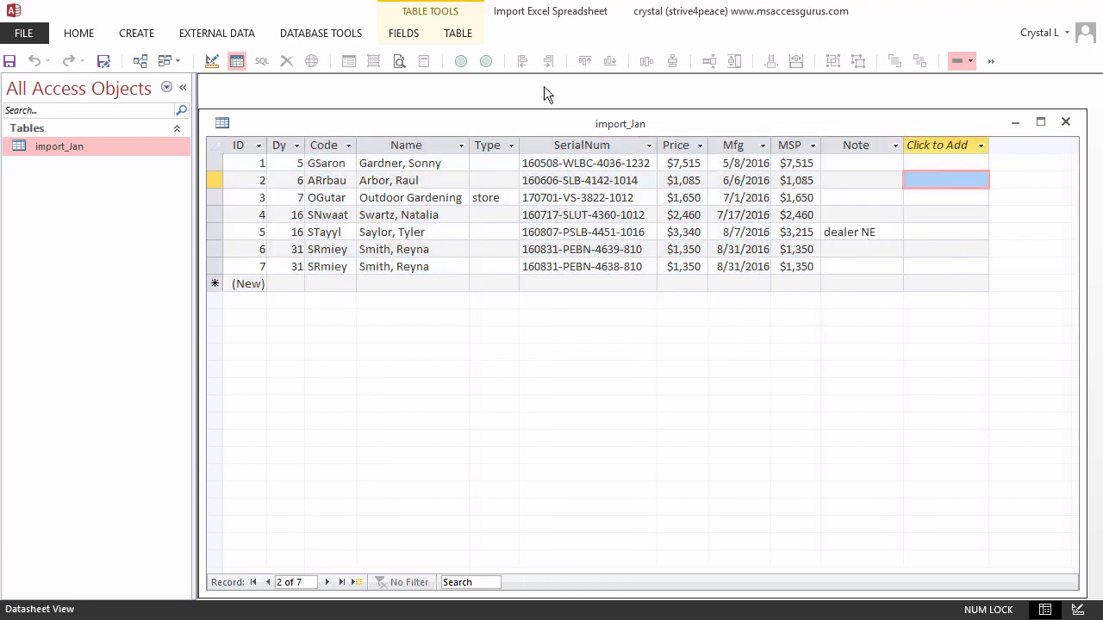
Hide the Click to Add column in the import_Jan datasheet and review the column visibility list.
{"action": "left_click", "coordinate": [468, 67]}
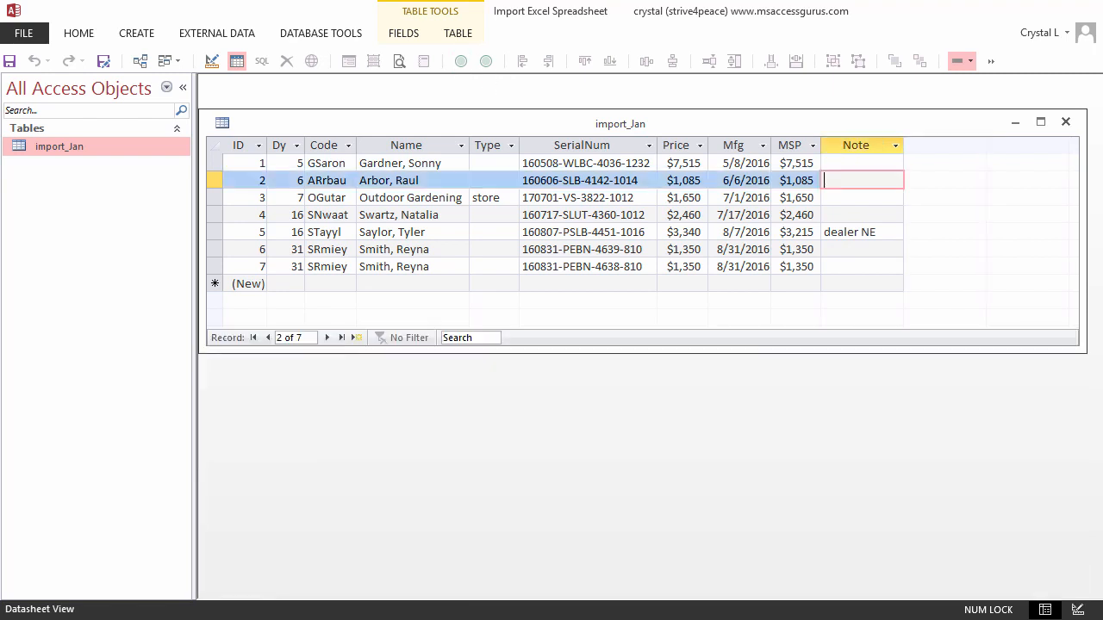
{"action": "right_click", "coordinate": [444, 146]}
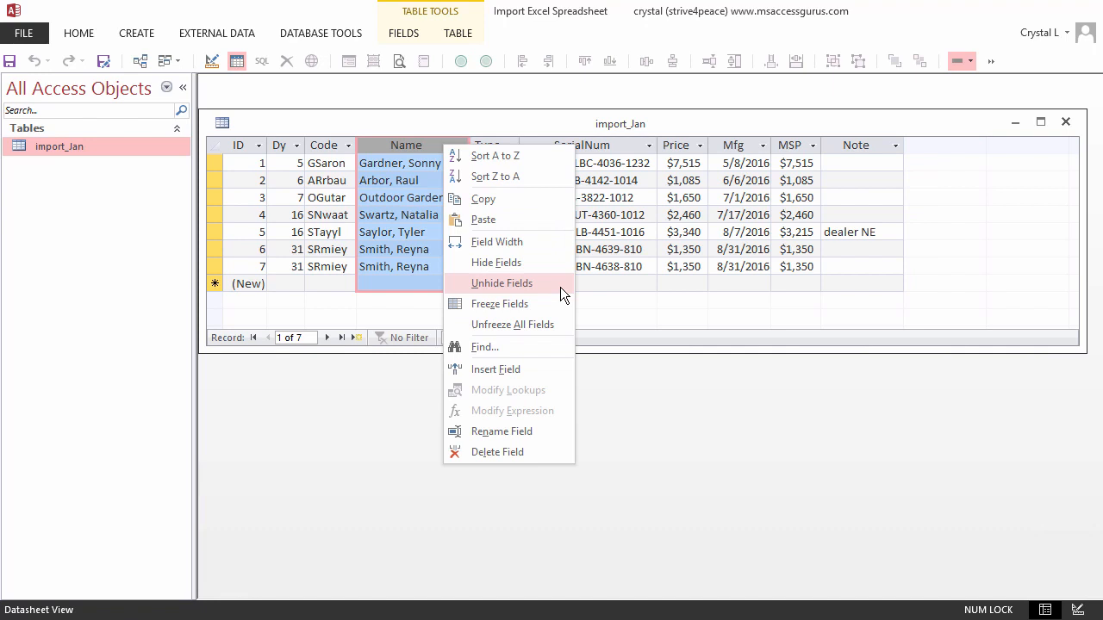
{"action": "left_click", "coordinate": [560, 287]}
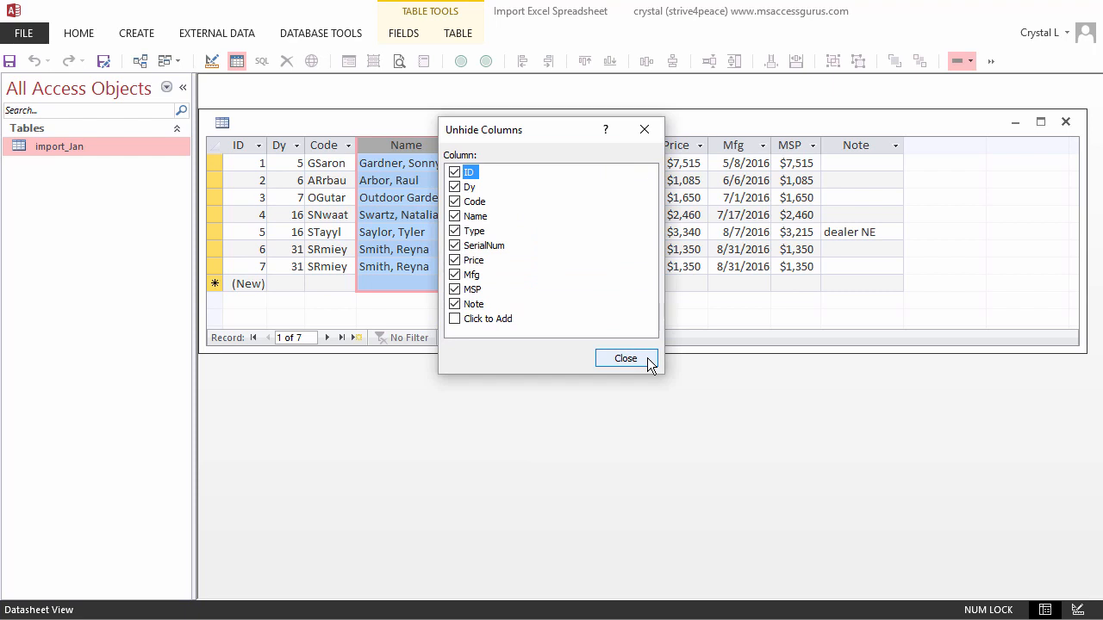
{"action": "left_click", "coordinate": [647, 357]}
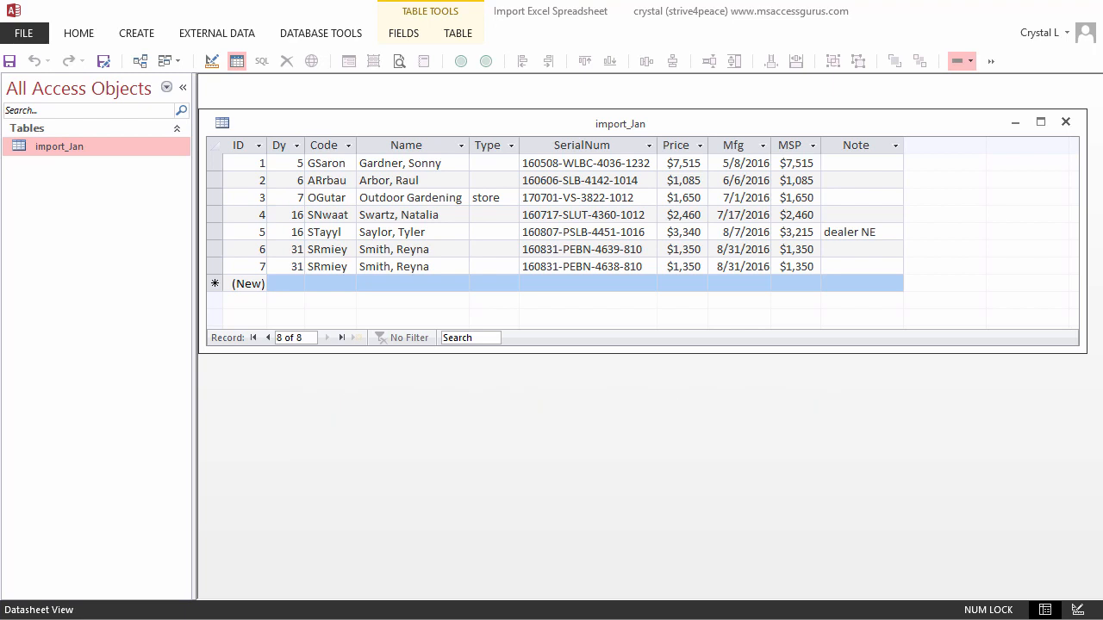
Switch import_Jan to Design view and make its window tall enough to show all fields and their properties.
{"action": "key", "text": "ctrl+Home"}
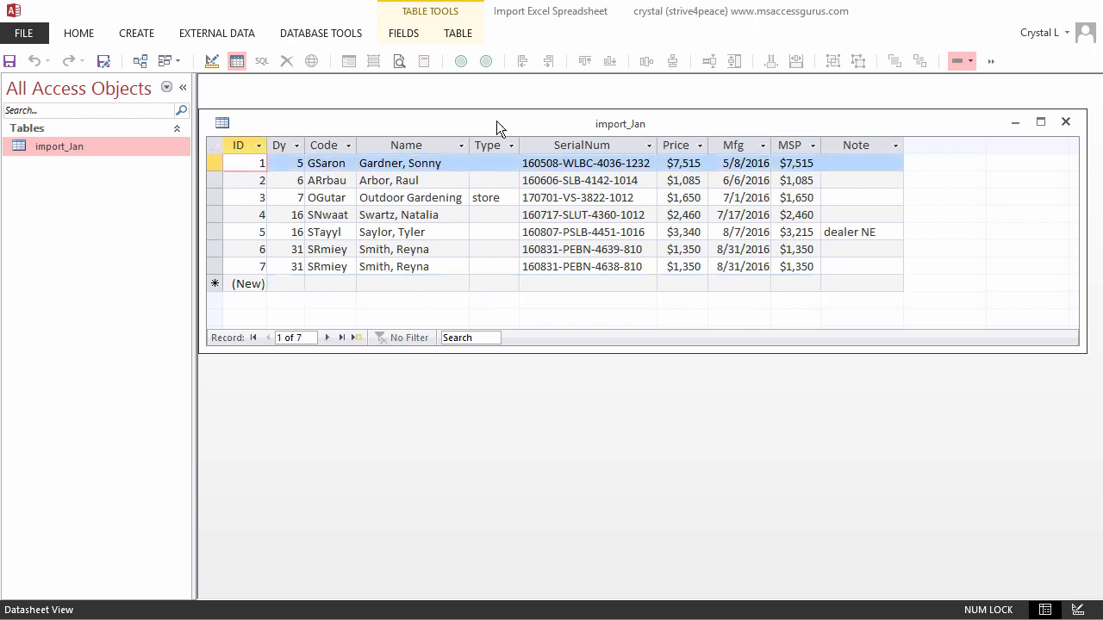
{"action": "right_click", "coordinate": [496, 124]}
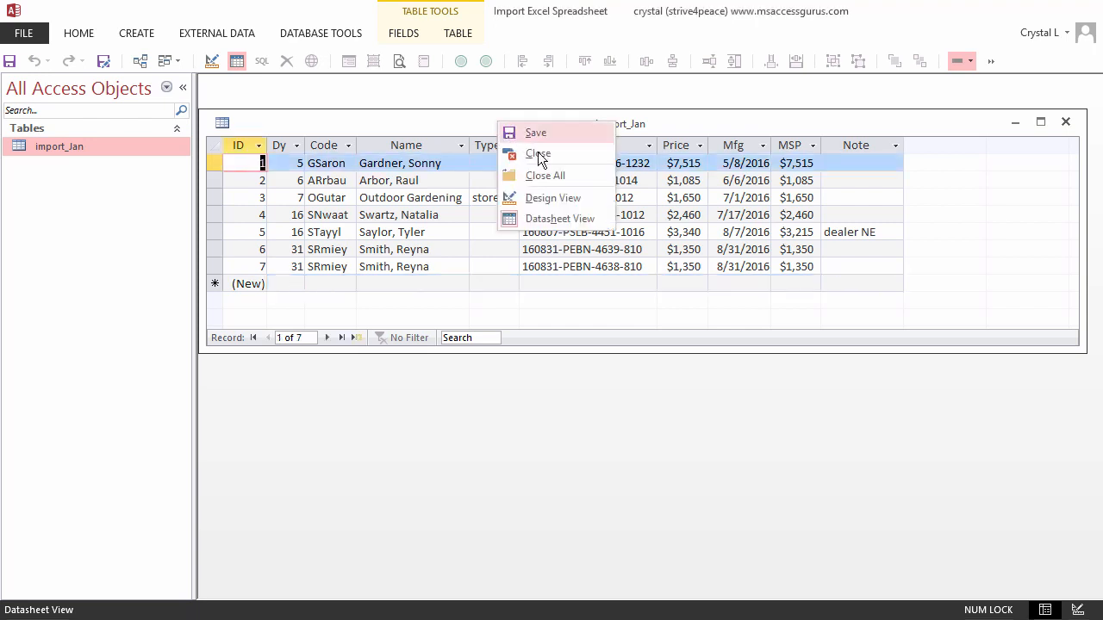
{"action": "left_click", "coordinate": [571, 197]}
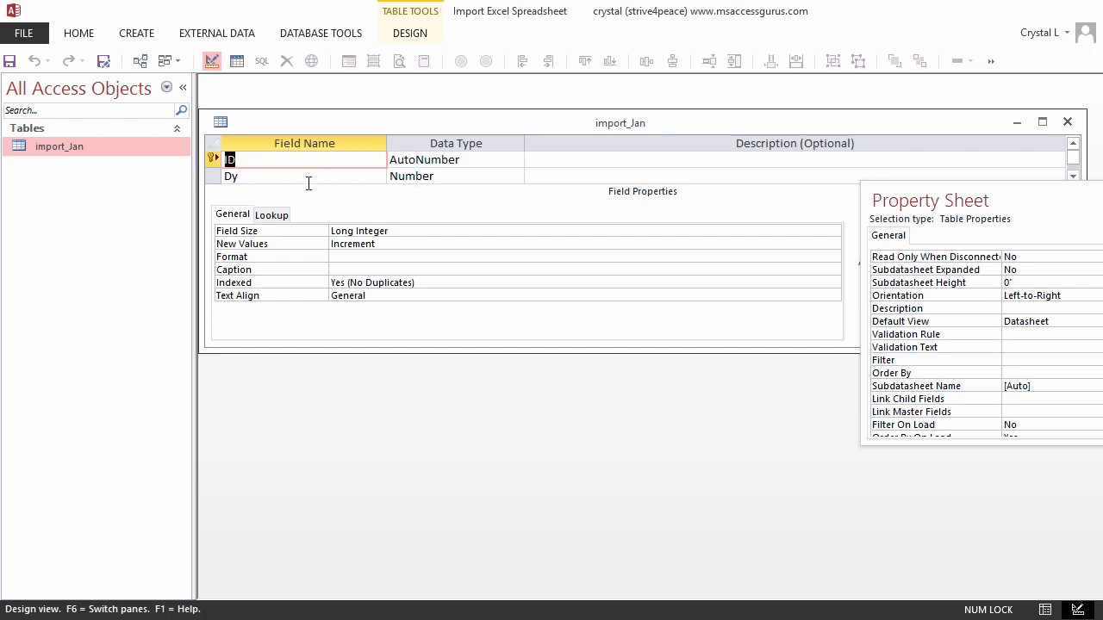
{"action": "left_click_drag", "start_coordinate": [336, 352], "coordinate": [320, 586]}
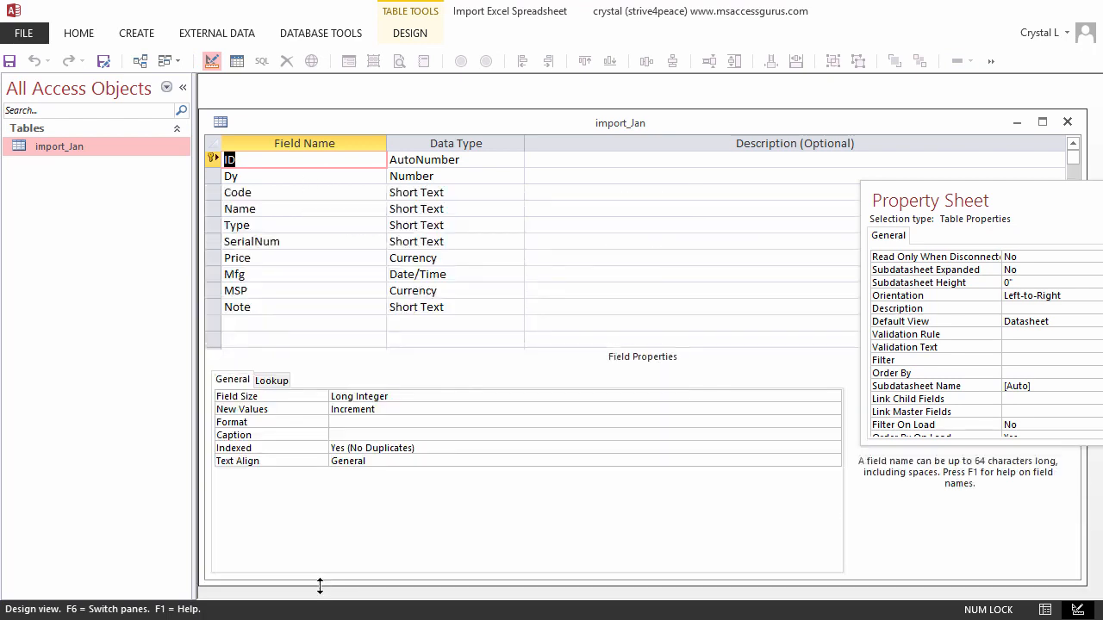
Insert a Date/Time field named dtOrder above Dy, with the description "date order was taken".
{"action": "left_click", "coordinate": [215, 177]}
{"action": "right_click", "coordinate": [221, 179]}
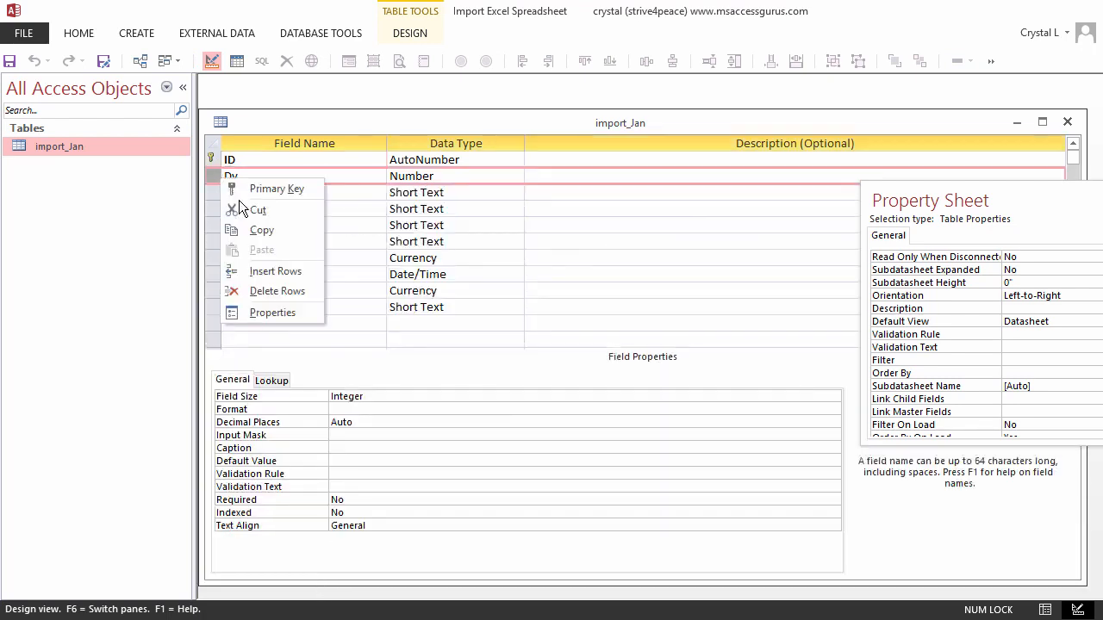
{"action": "left_click", "coordinate": [274, 271]}
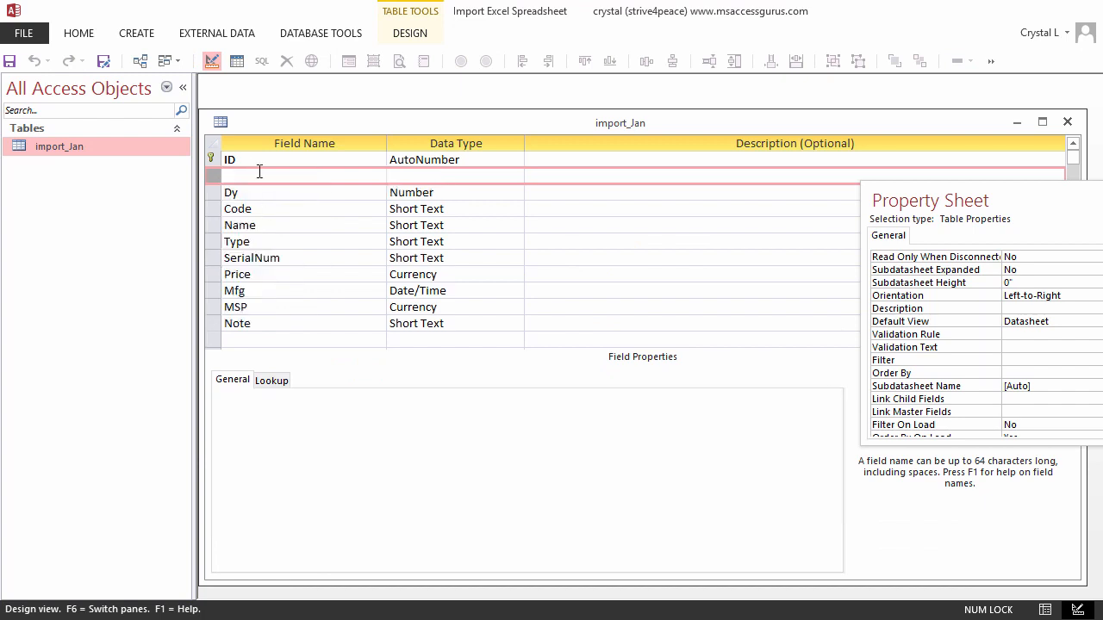
{"action": "type", "text": "dtOrder"}
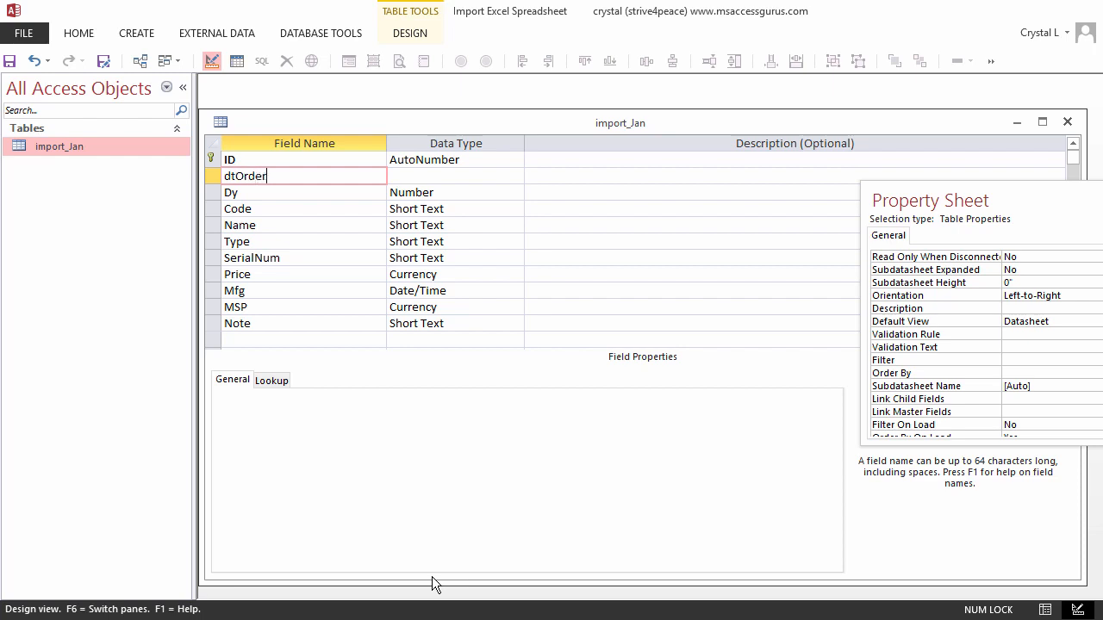
{"action": "key", "text": "Tab"}
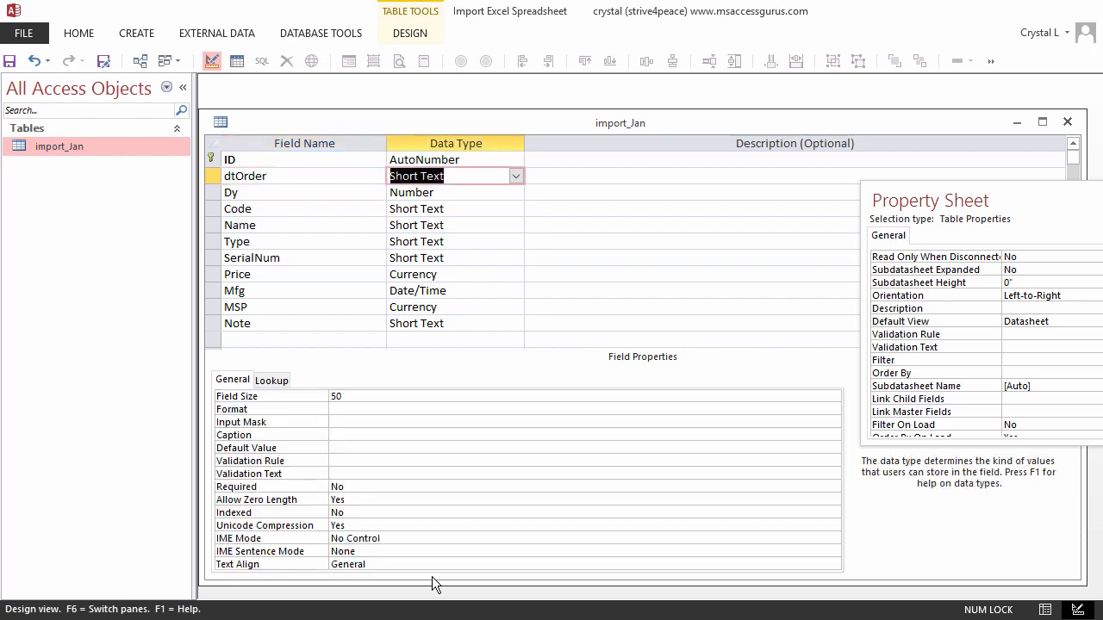
{"action": "type", "text": "date/Time"}
{"action": "key", "text": "Tab"}
{"action": "type", "text": "date"}
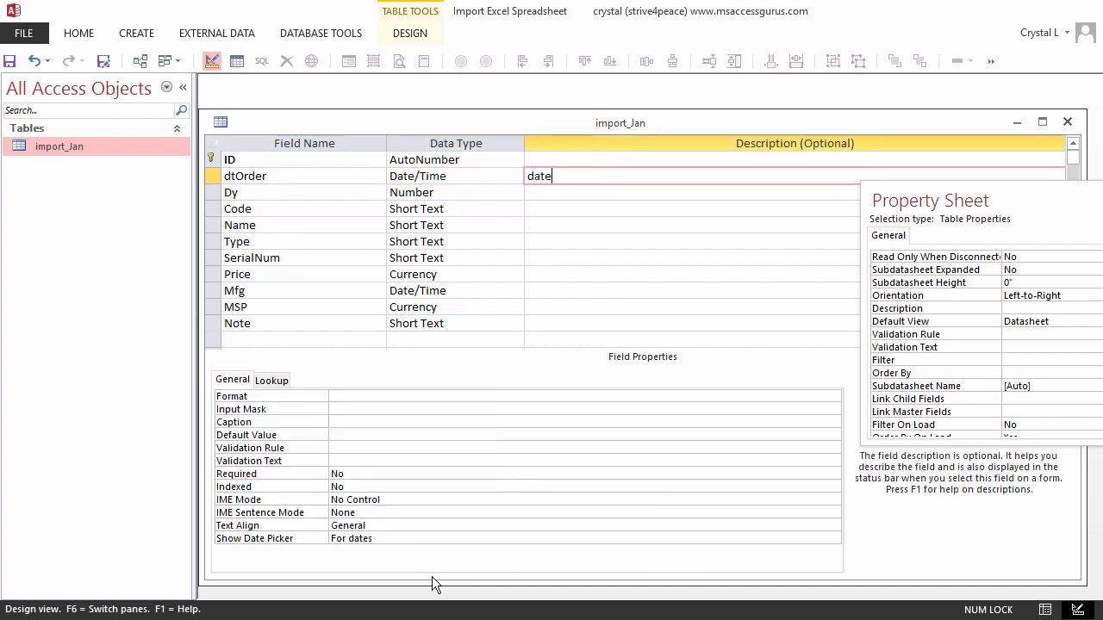
{"action": "type", "text": " order was taken"}
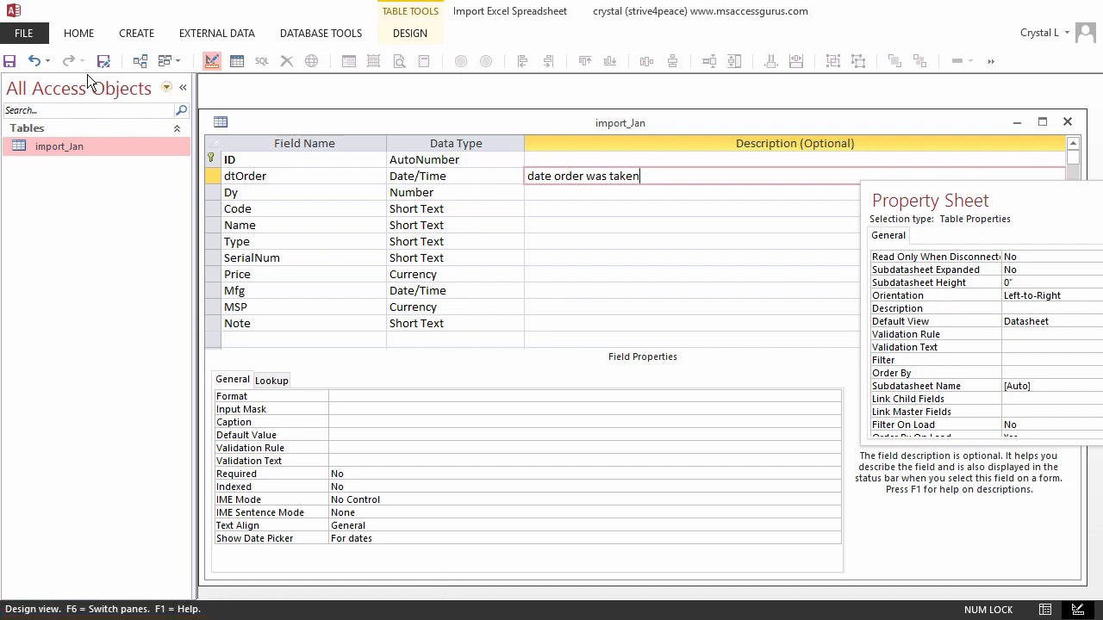
Return import_Jan to Datasheet view with its design saved, and move the dtOrder column between ID and Dy.
{"action": "left_click", "coordinate": [238, 60]}
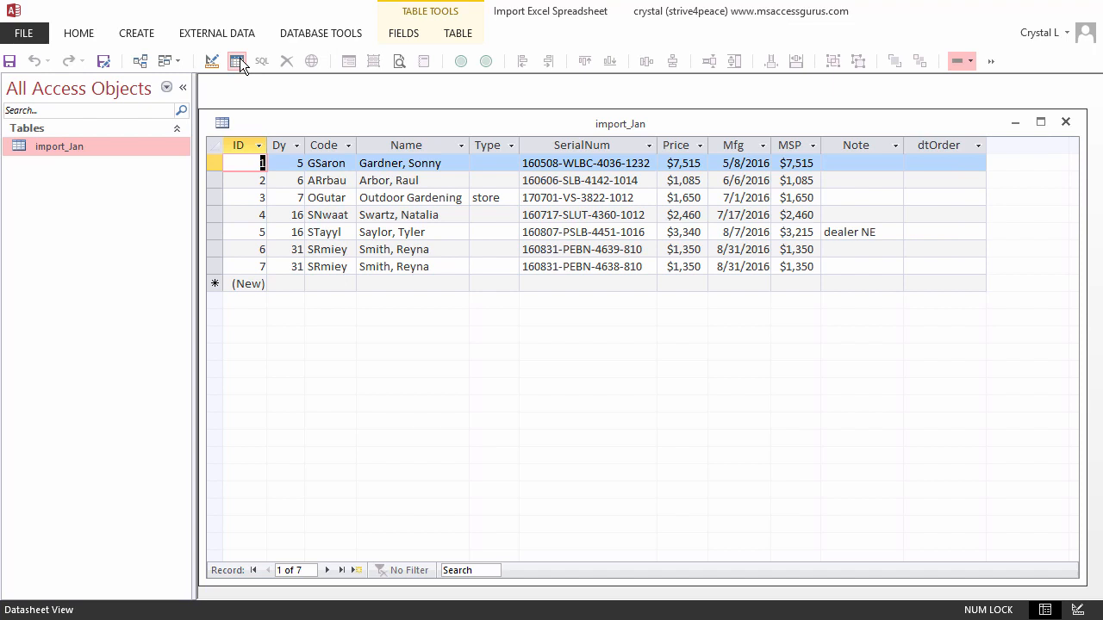
{"action": "left_click", "coordinate": [938, 145]}
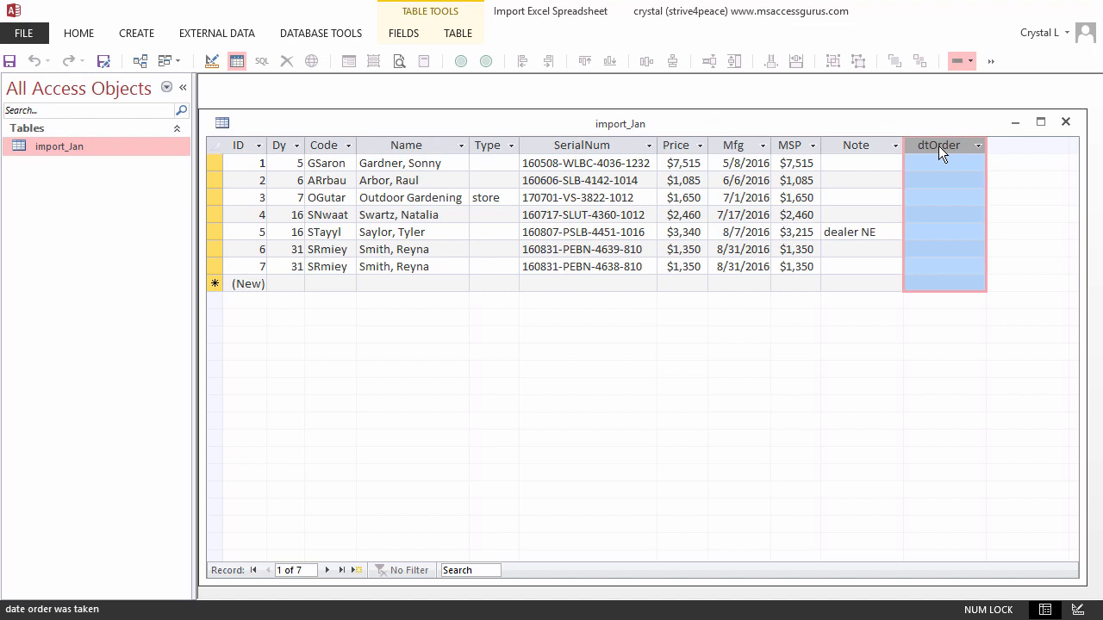
{"action": "left_click_drag", "start_coordinate": [938, 145], "coordinate": [285, 148]}
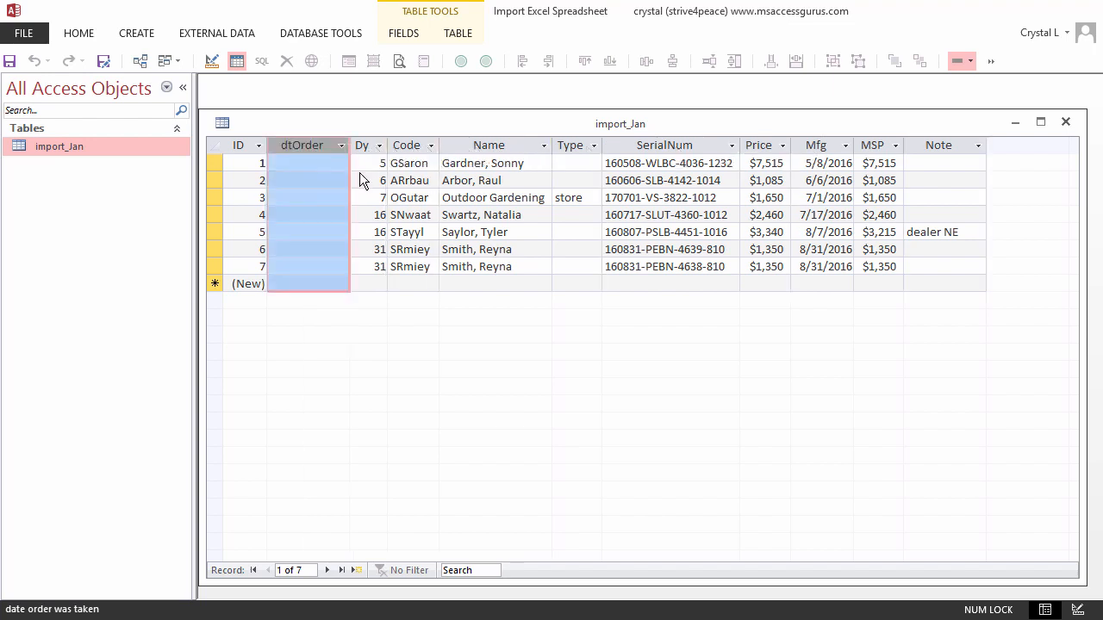
Enter the dtOrder dates 1/5/2018 and 1/6/2018 for the first two records.
{"action": "left_click", "coordinate": [285, 163]}
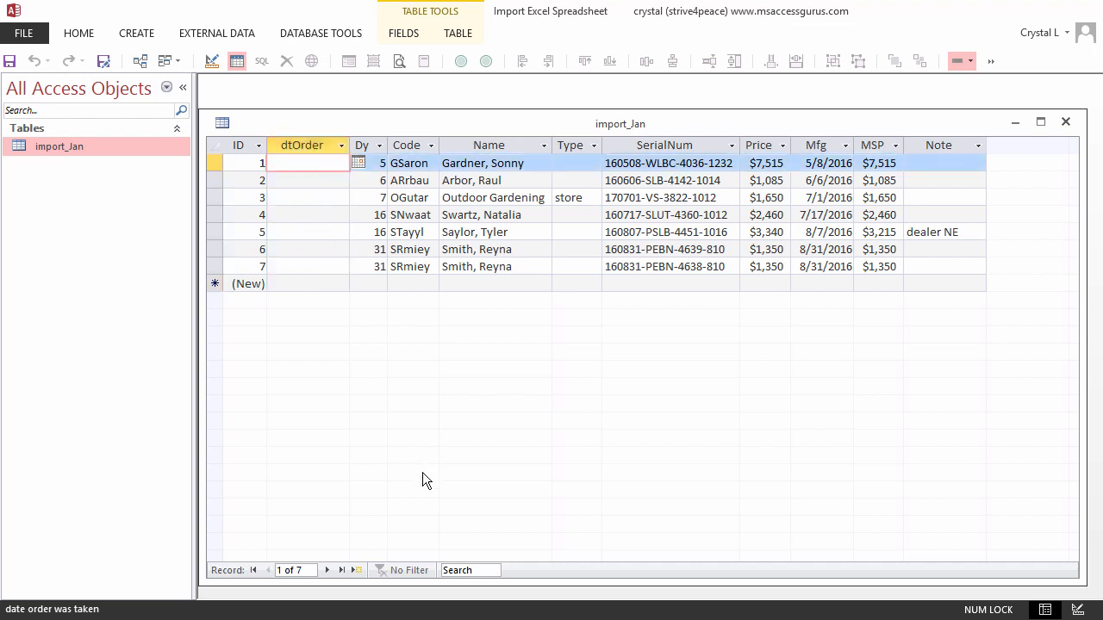
{"action": "type", "text": "1/5/2018"}
{"action": "key", "text": "Down"}
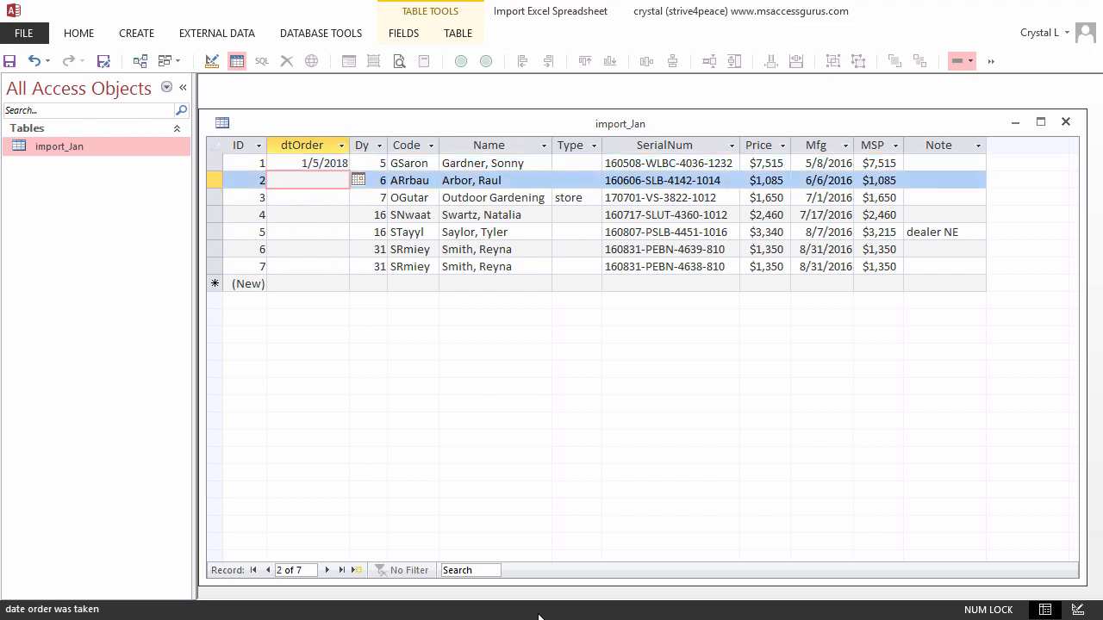
{"action": "type", "text": "1/6/2018"}
{"action": "key", "text": "Down"}
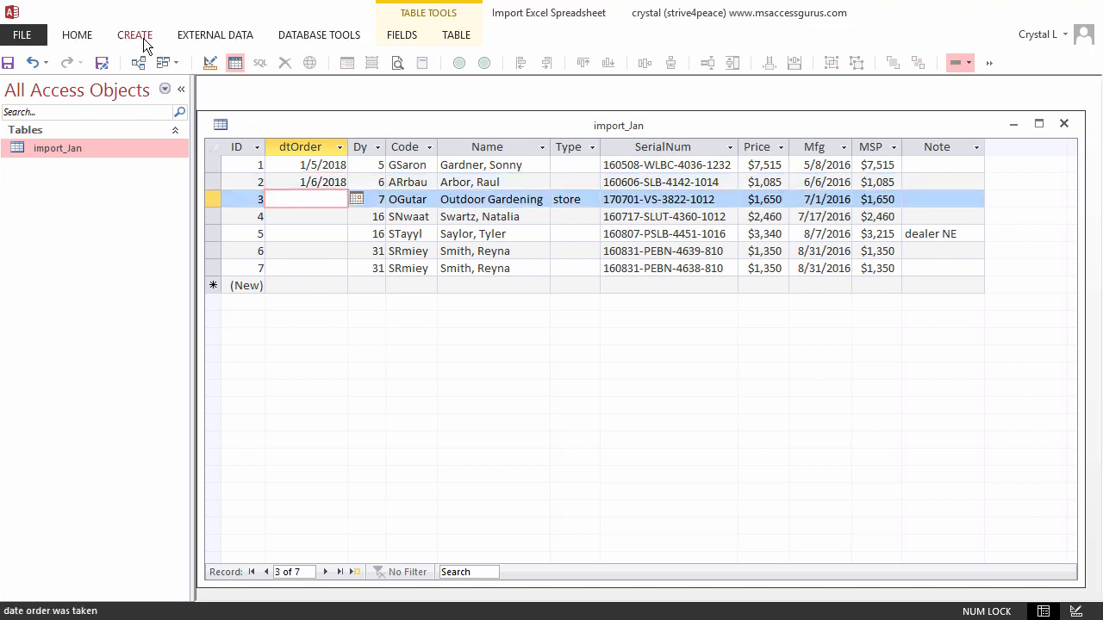
Create a query in Design view based on import_Jan, enlarge its field list to show every field, and add Dy to the grid.
{"action": "left_click", "coordinate": [143, 38]}
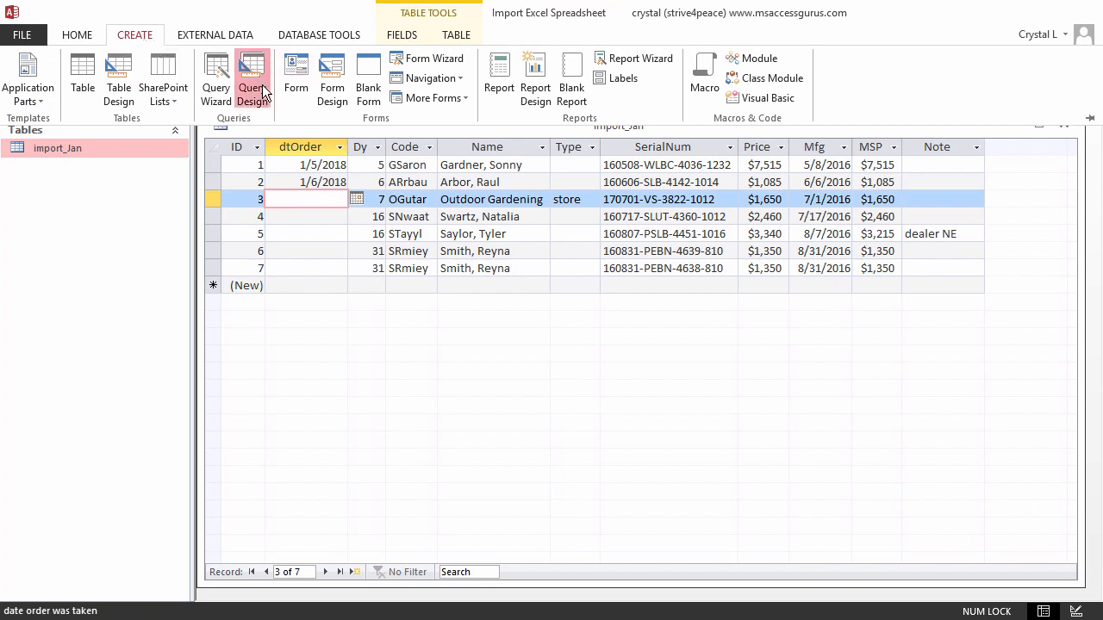
{"action": "left_click", "coordinate": [262, 84]}
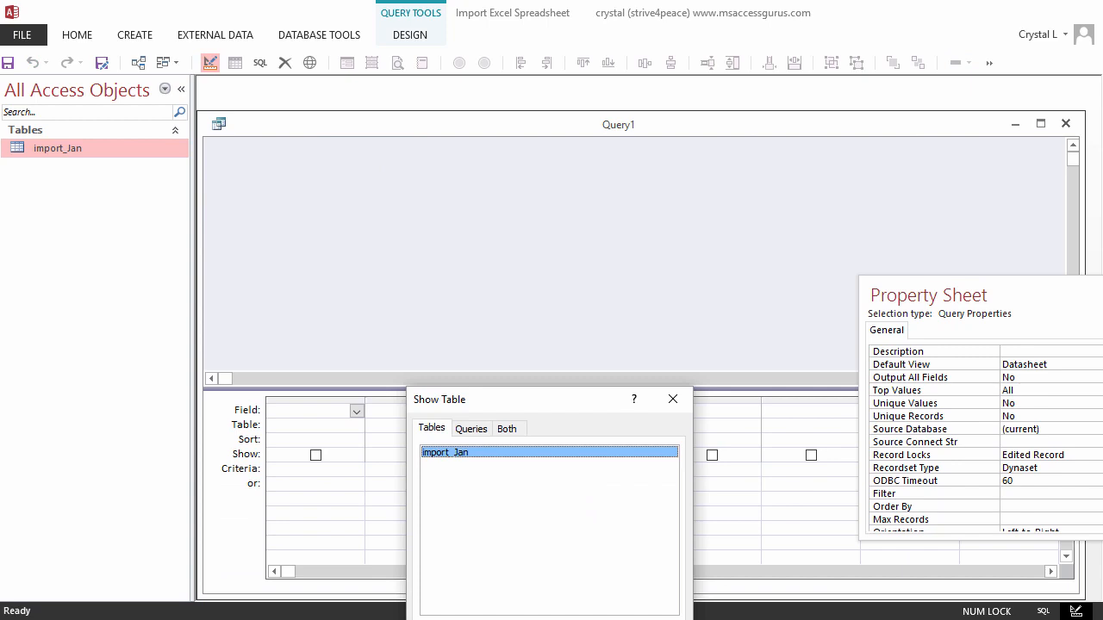
{"action": "key", "text": "Escape"}
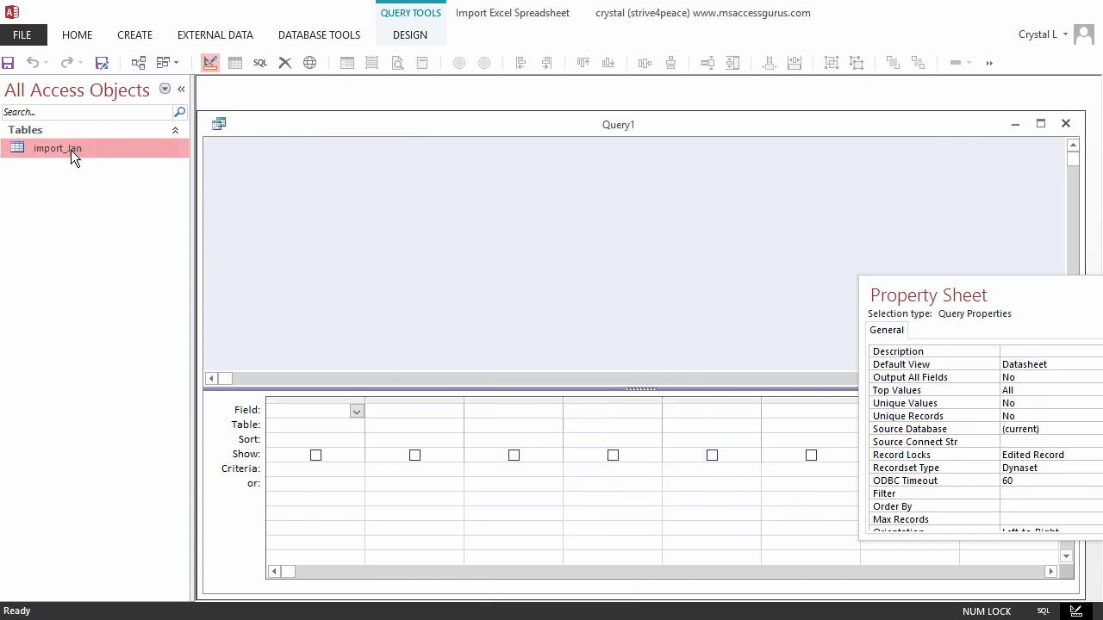
{"action": "left_click_drag", "start_coordinate": [70, 150], "coordinate": [269, 157]}
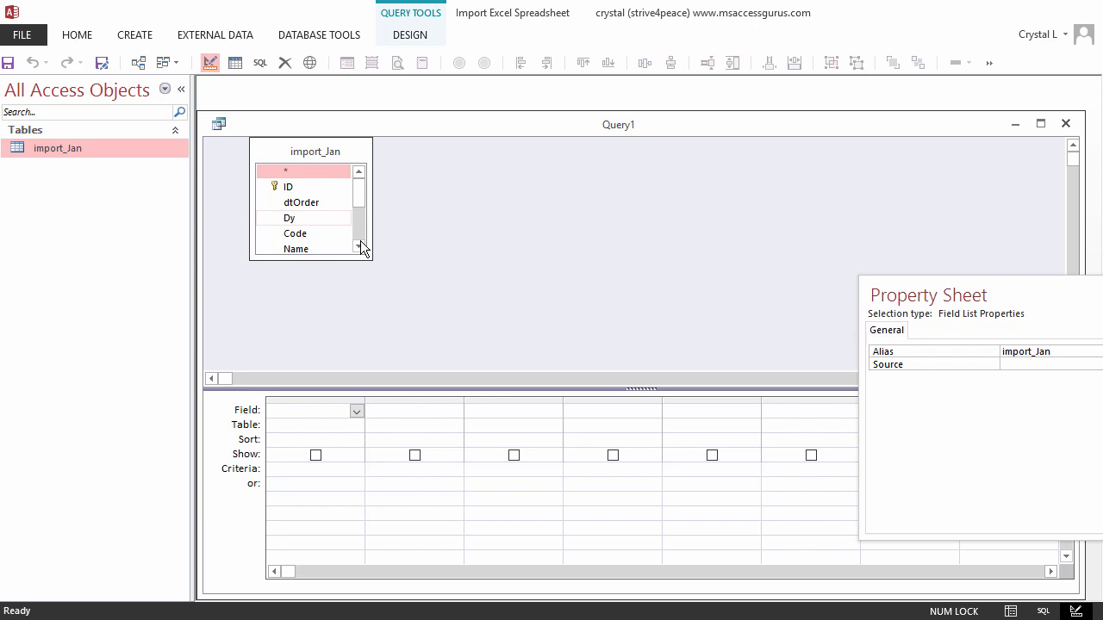
{"action": "left_click_drag", "start_coordinate": [371, 258], "coordinate": [378, 359]}
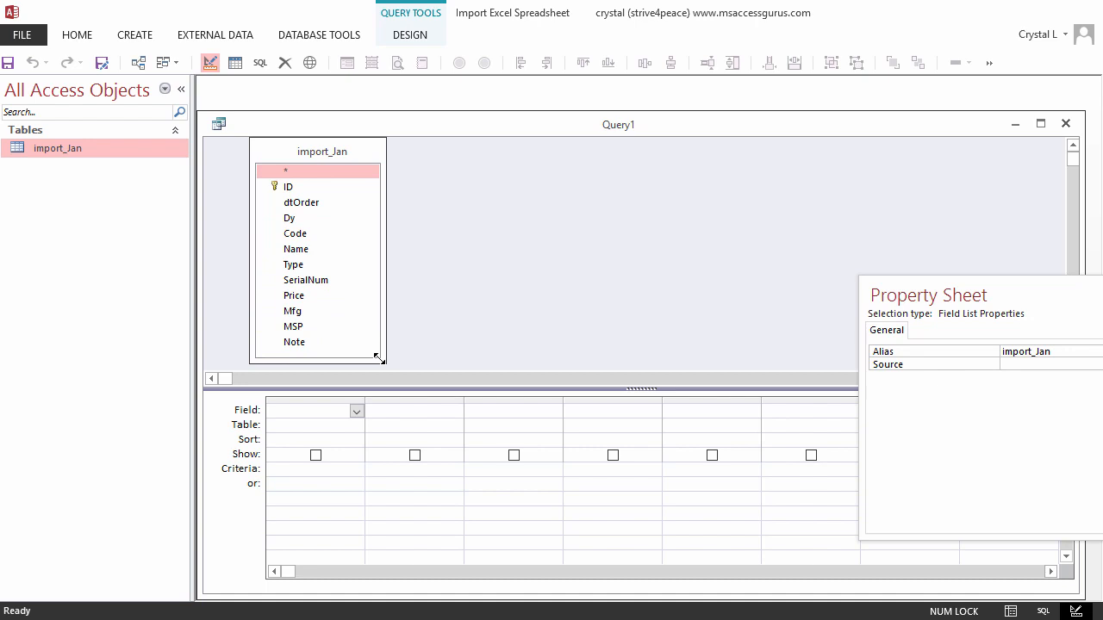
{"action": "double_click", "coordinate": [293, 218]}
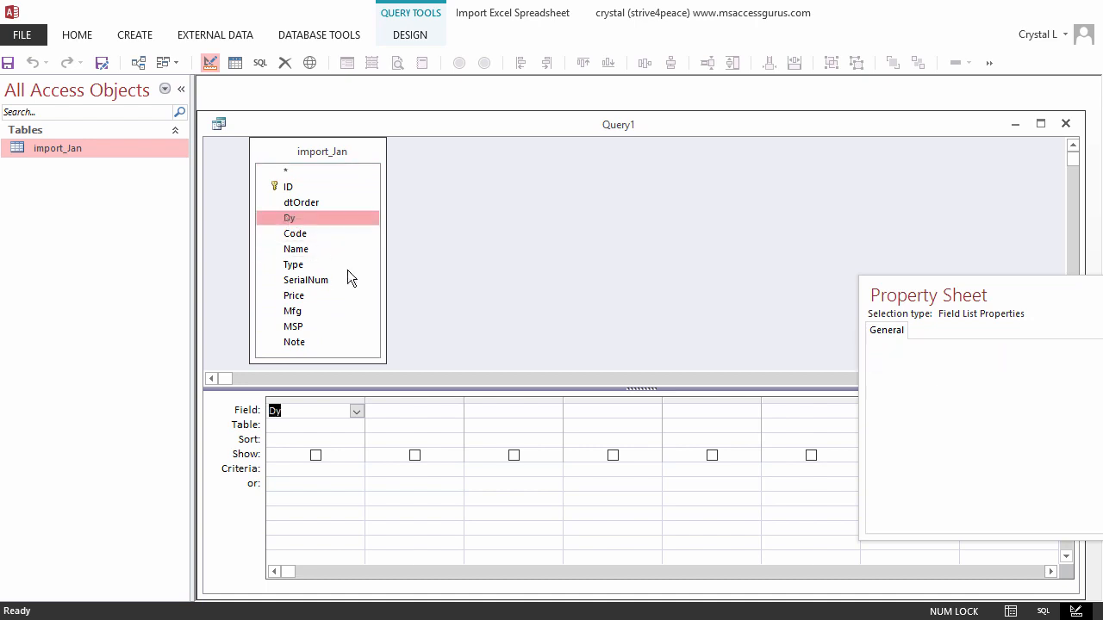
Start a calculated field named dtOrder in a widened column beside Dy and open it in the Expression Builder with enlarged text.
{"action": "left_click_drag", "start_coordinate": [464, 398], "coordinate": [530, 398]}
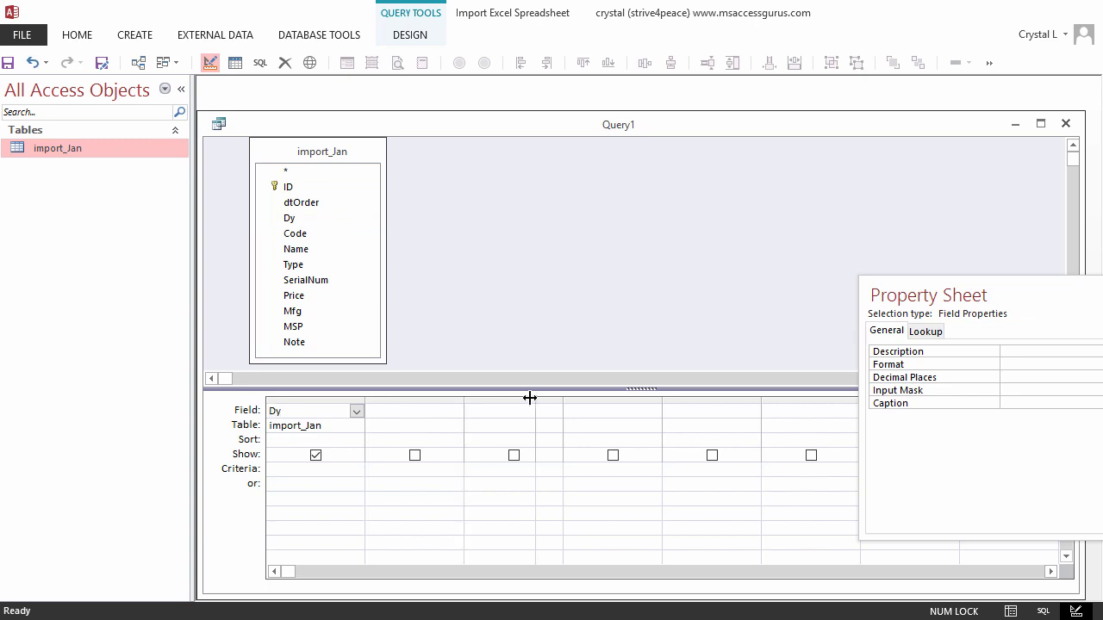
{"action": "left_click", "coordinate": [393, 411]}
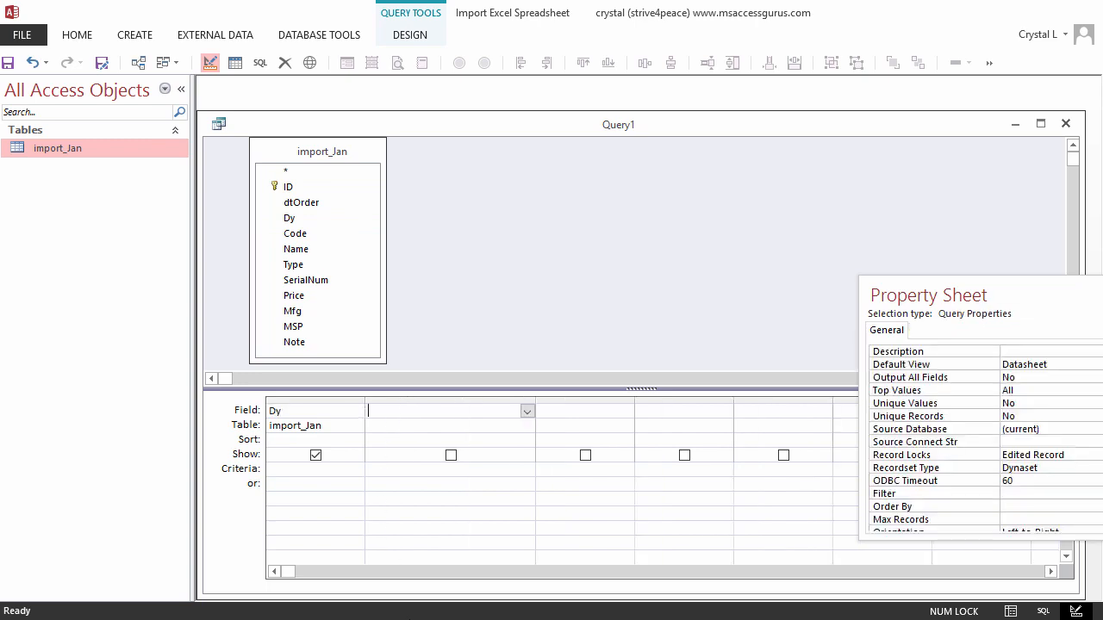
{"action": "type", "text": "dtOrder: da"}
{"action": "key", "text": "ctrl+F2"}
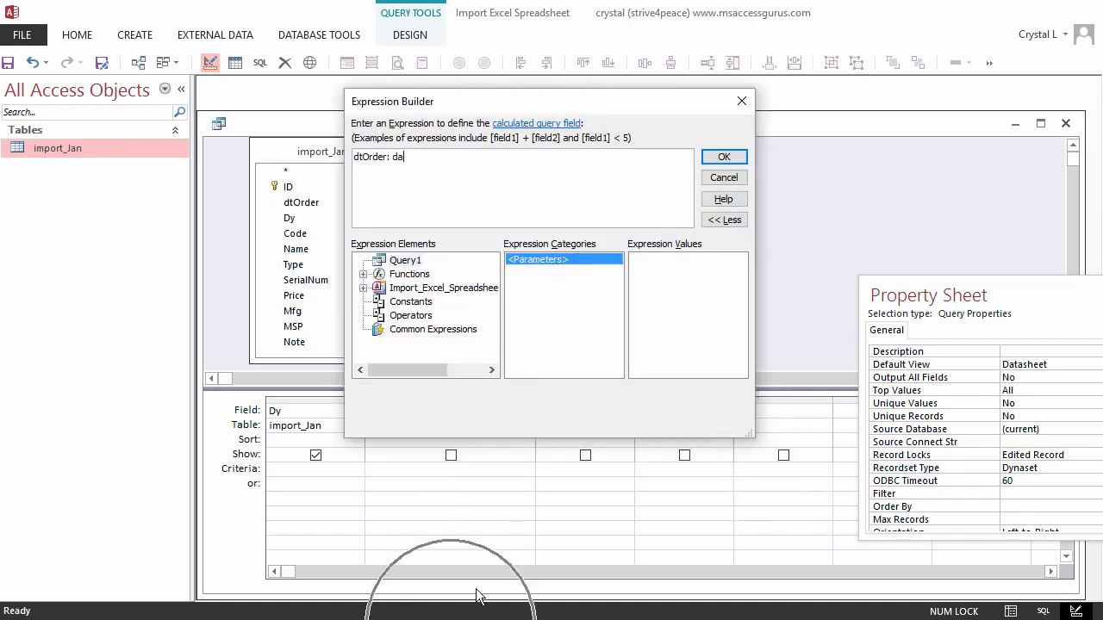
{"action": "scroll", "coordinate": [536, 196], "scroll_direction": "up", "scroll_amount": 2, "text": "ctrl"}
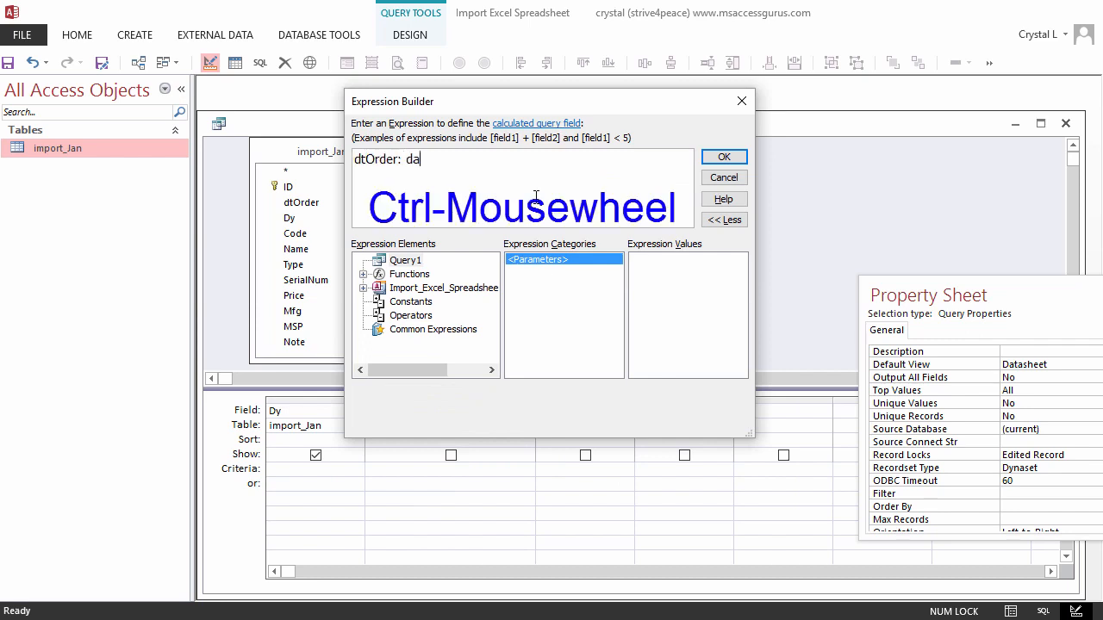
{"action": "scroll", "coordinate": [536, 196], "scroll_direction": "up", "scroll_amount": 2, "text": "ctrl"}
{"action": "scroll", "coordinate": [536, 197], "scroll_direction": "up", "scroll_amount": 2, "text": "ctrl"}
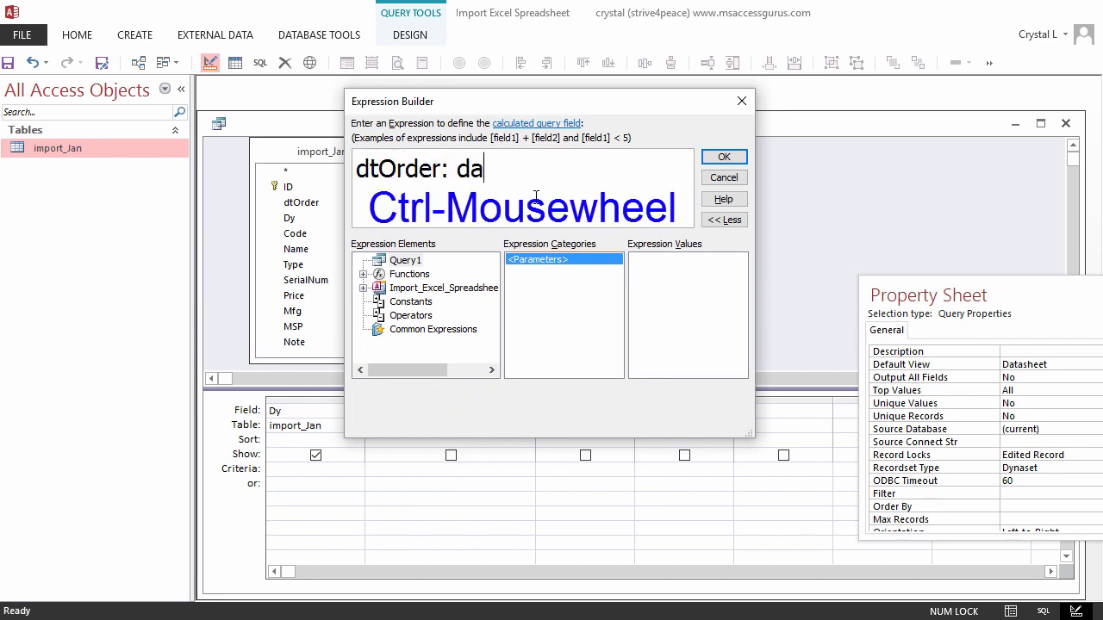
{"action": "scroll", "coordinate": [536, 201], "scroll_direction": "up", "scroll_amount": 2, "text": "ctrl"}
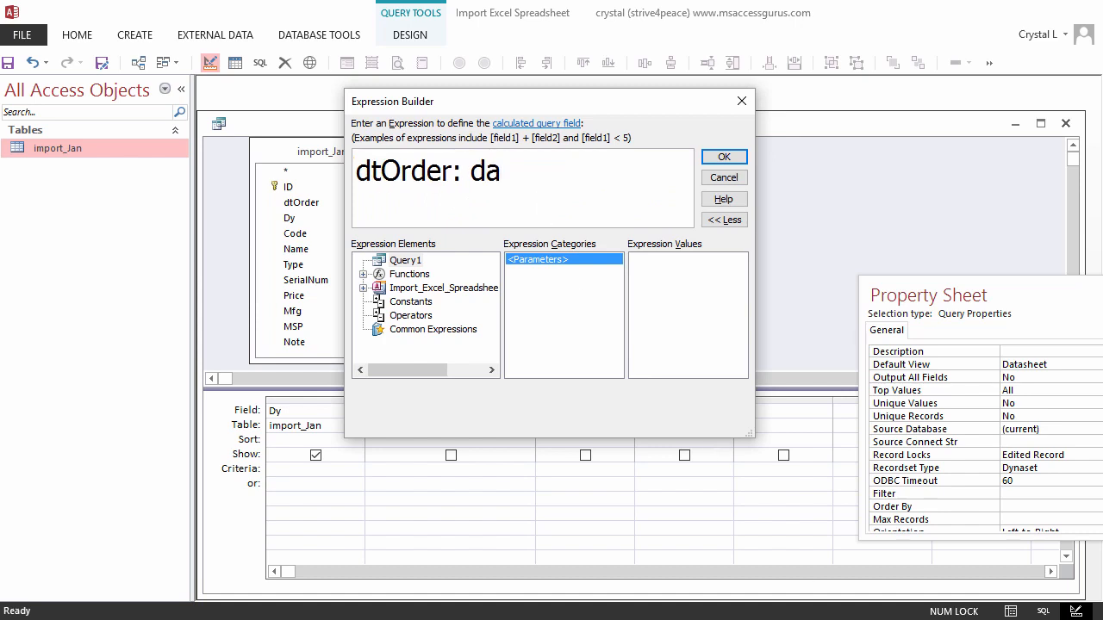
Complete the calculated field as dtOrder: DateSerial(2018,1,[Dy]) and check the query's dates in Datasheet view.
{"action": "type", "text": "tes"}
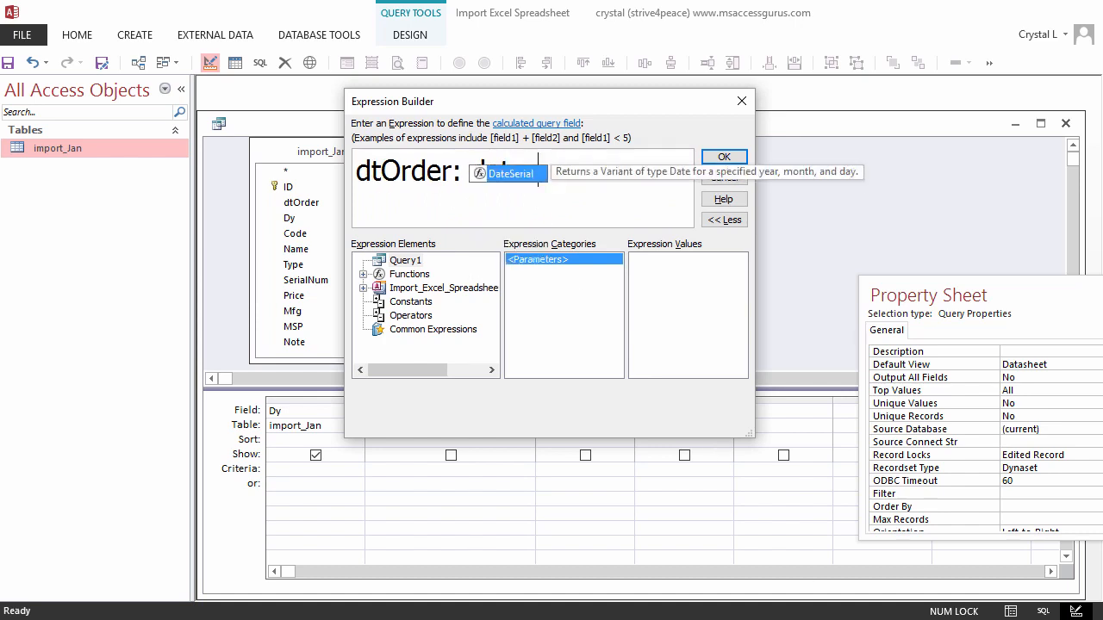
{"action": "type", "text": "erial("}
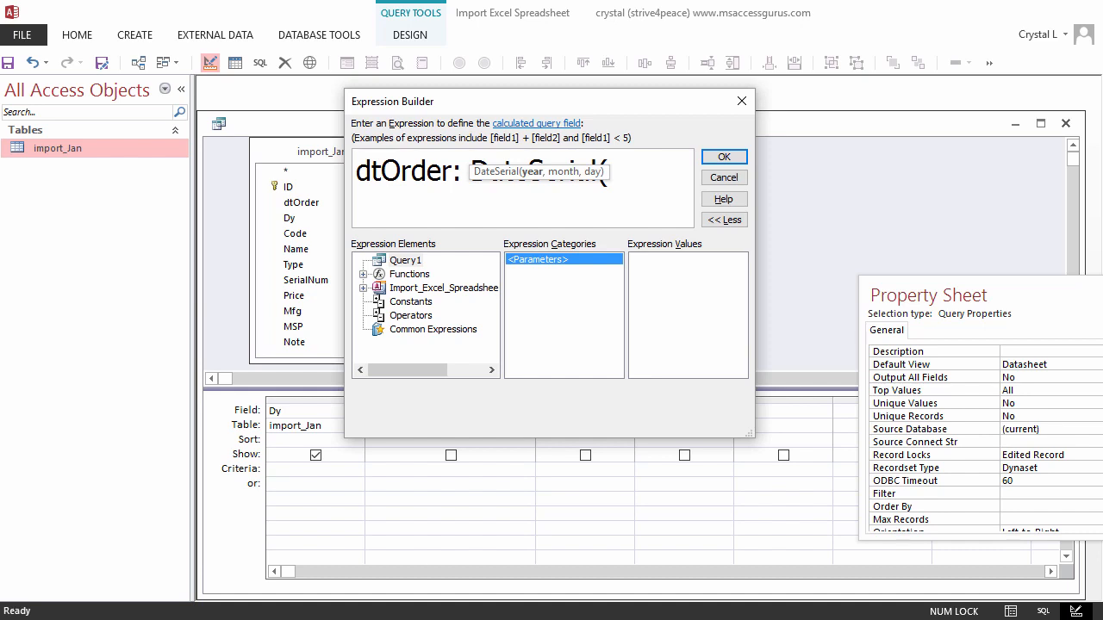
{"action": "type", "text": "2018"}
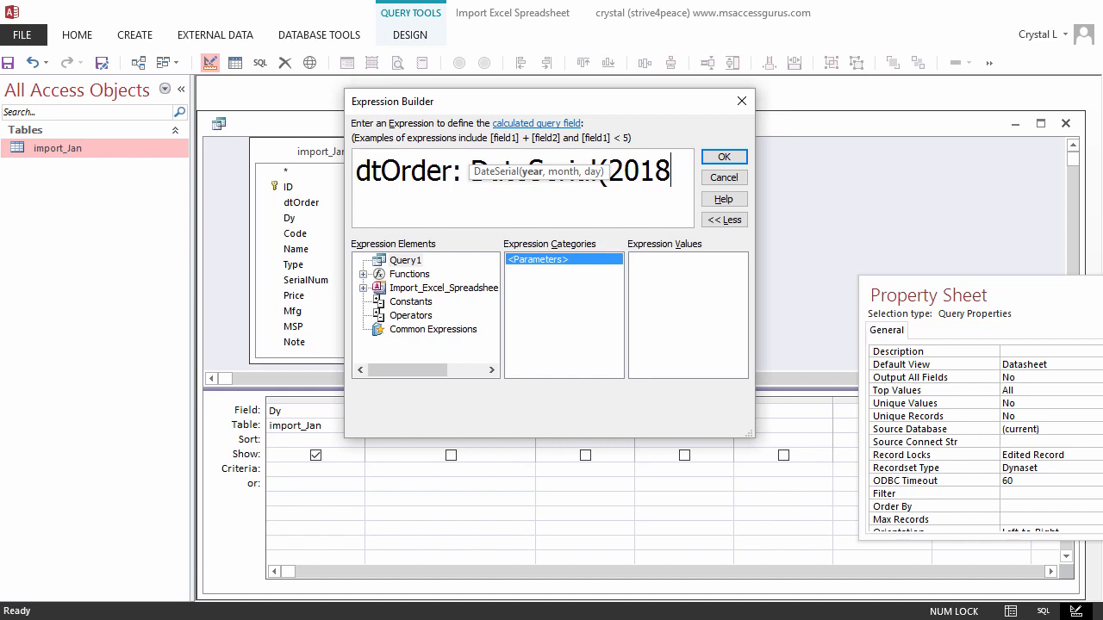
{"action": "type", "text": ",1"}
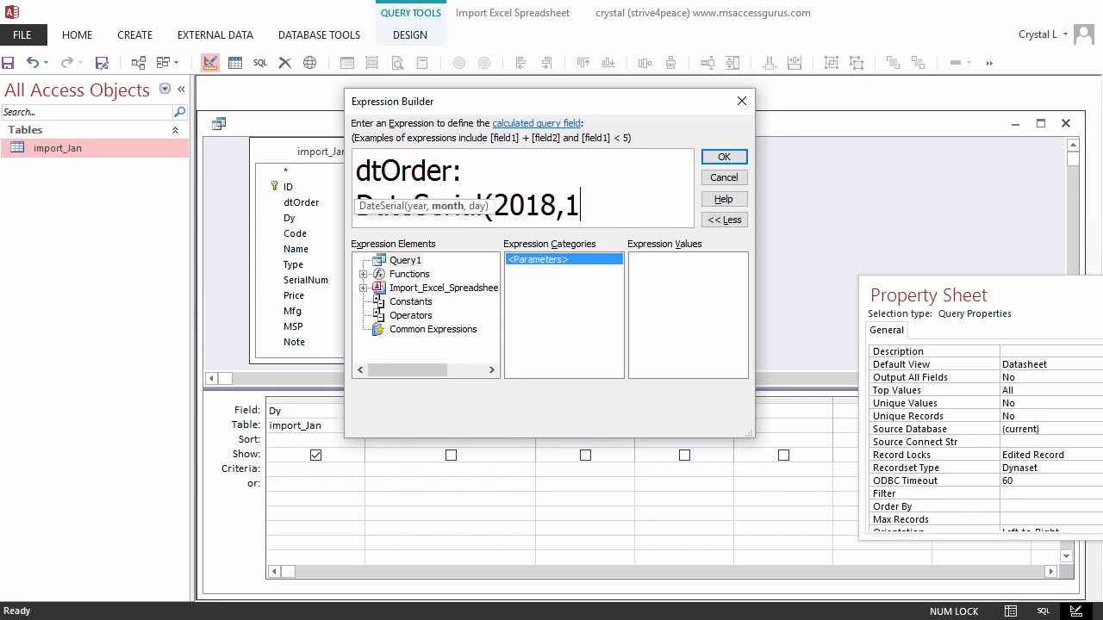
{"action": "type", "text": ",[Dy]"}
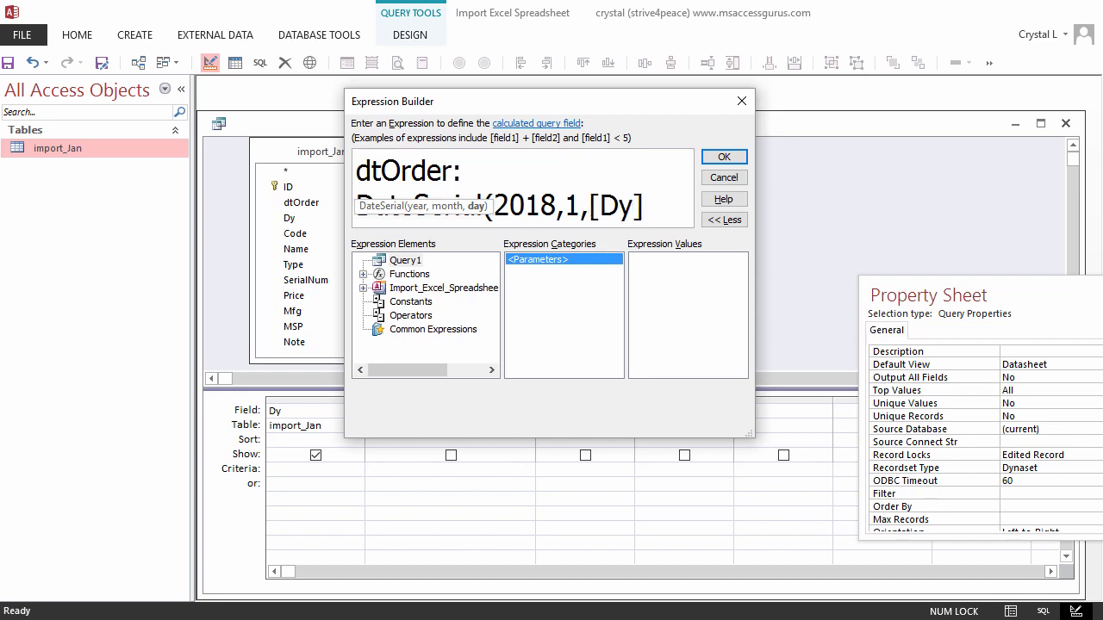
{"action": "type", "text": ")"}
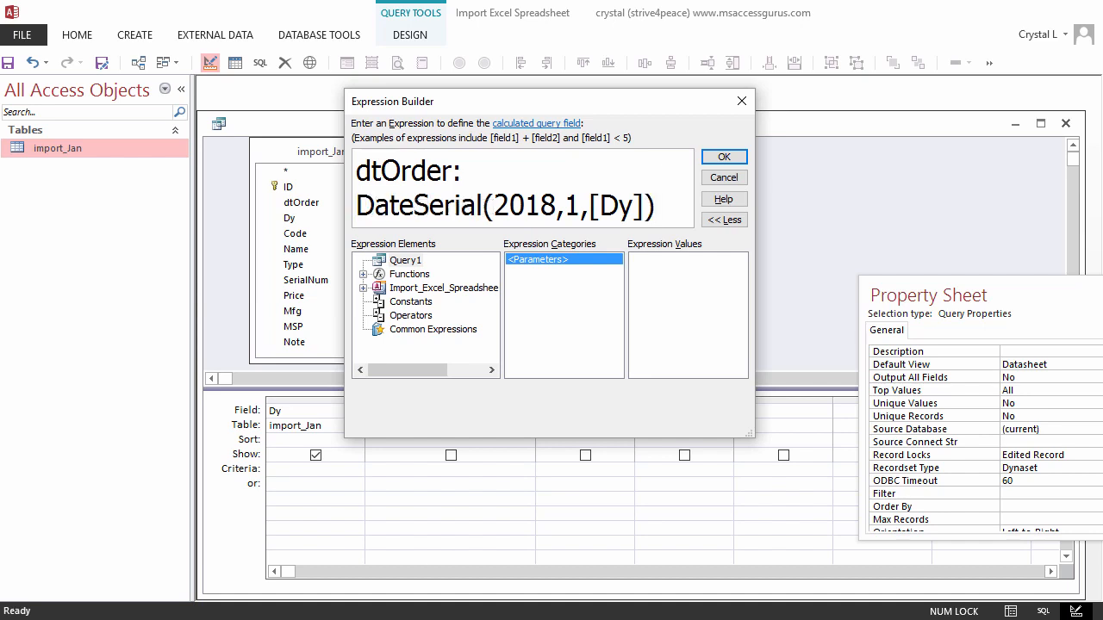
{"action": "key", "text": "Return"}
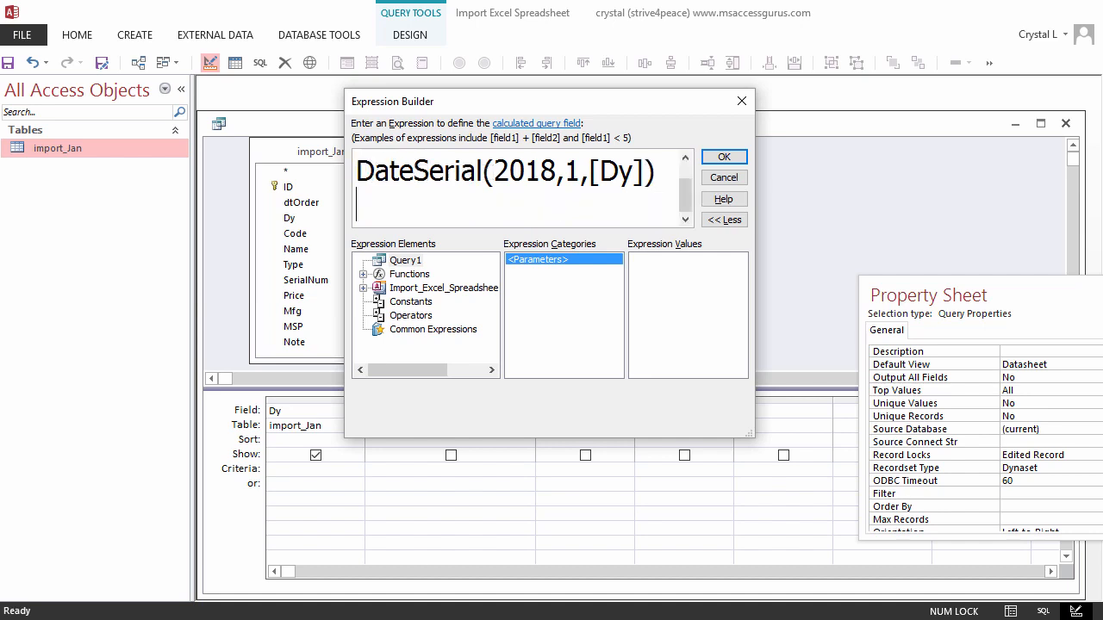
{"action": "left_click", "coordinate": [737, 157]}
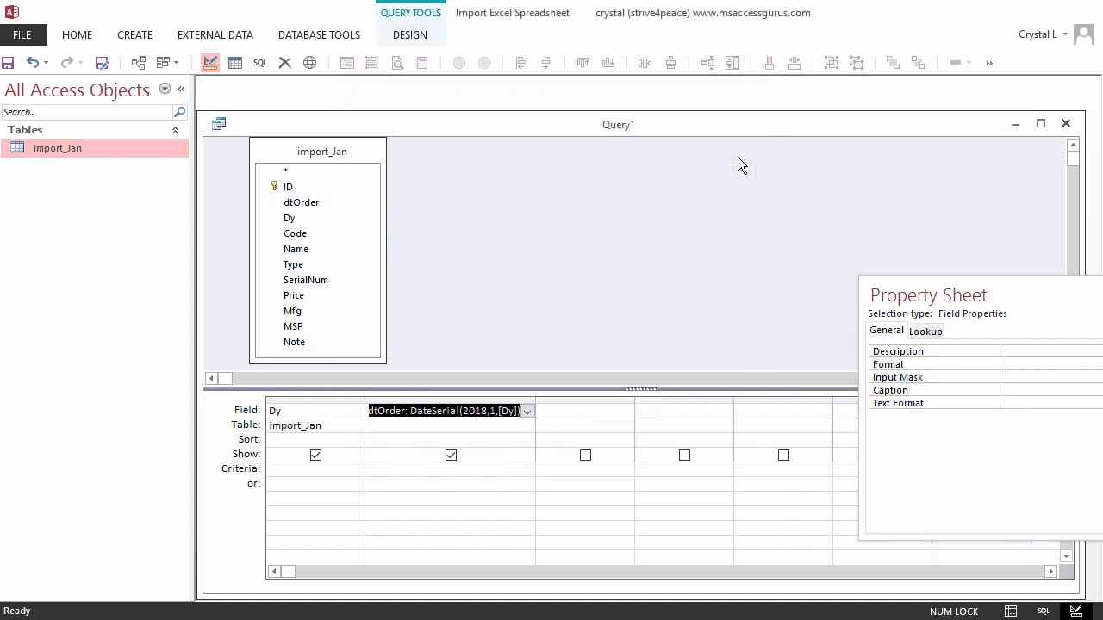
{"action": "left_click", "coordinate": [235, 62]}
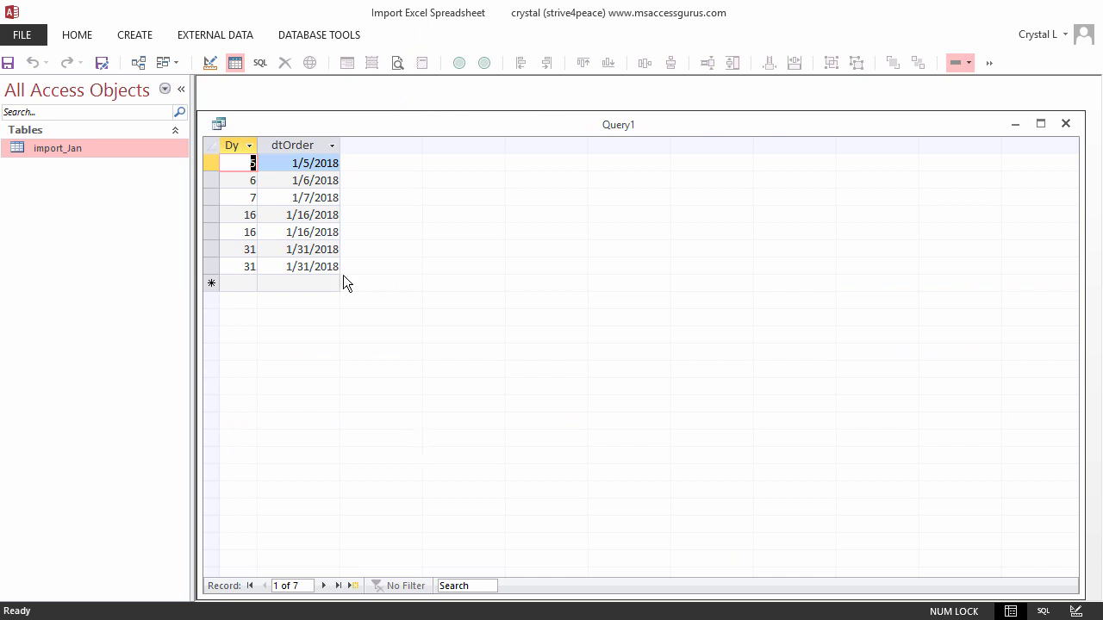
Return to Design view and add the table's dtOrder field to the query grid with the criterion Is Null.
{"action": "left_click", "coordinate": [204, 63]}
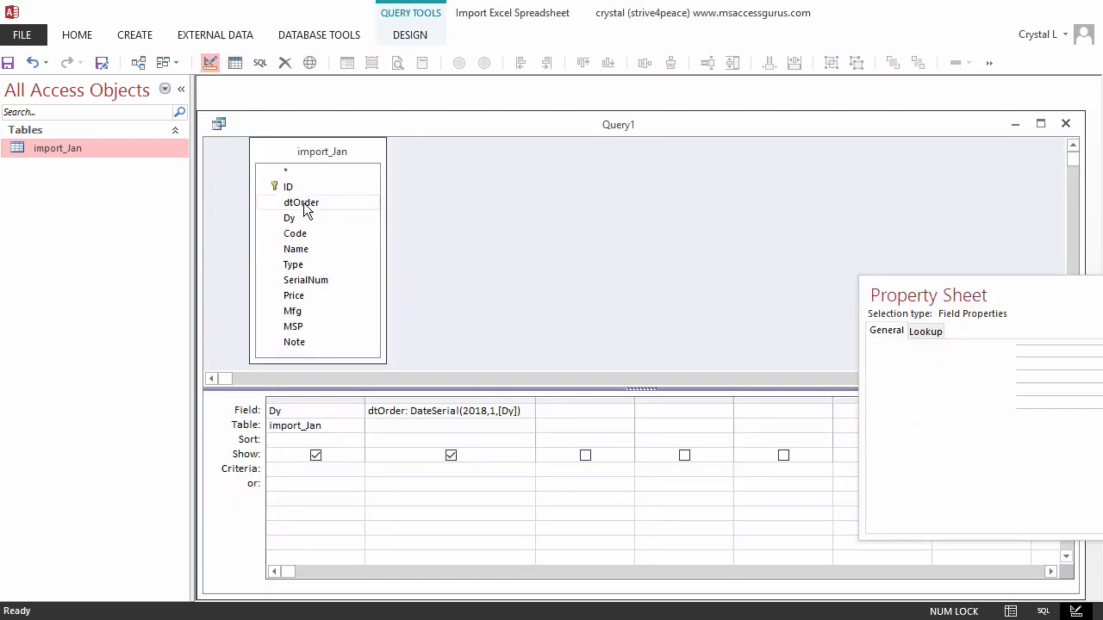
{"action": "left_click_drag", "start_coordinate": [300, 203], "coordinate": [567, 460]}
{"action": "left_click", "coordinate": [552, 476]}
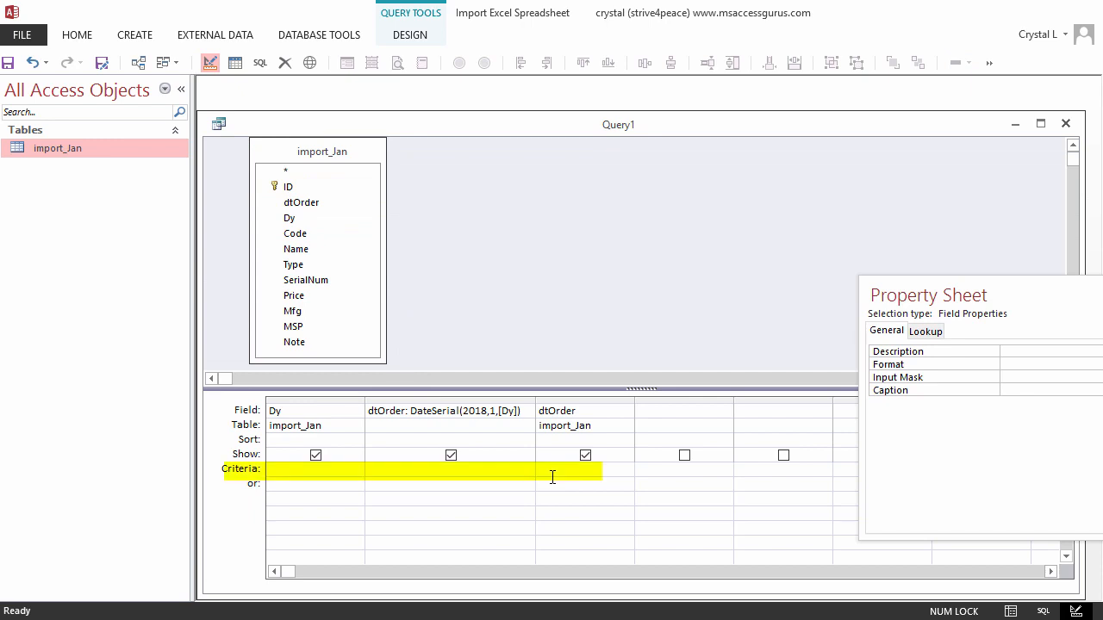
{"action": "type", "text": "Is Null"}
Rename the calculated field dtOrderCalc, fit its column width, and view the query in Datasheet view.
{"action": "left_click", "coordinate": [407, 410]}
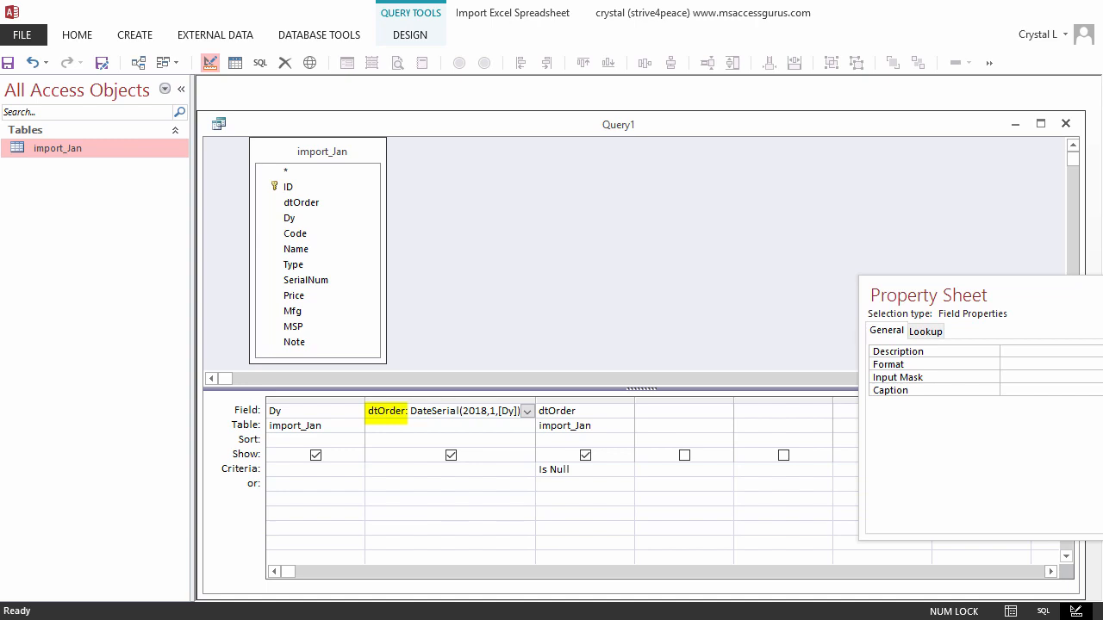
{"action": "type", "text": "Calc"}
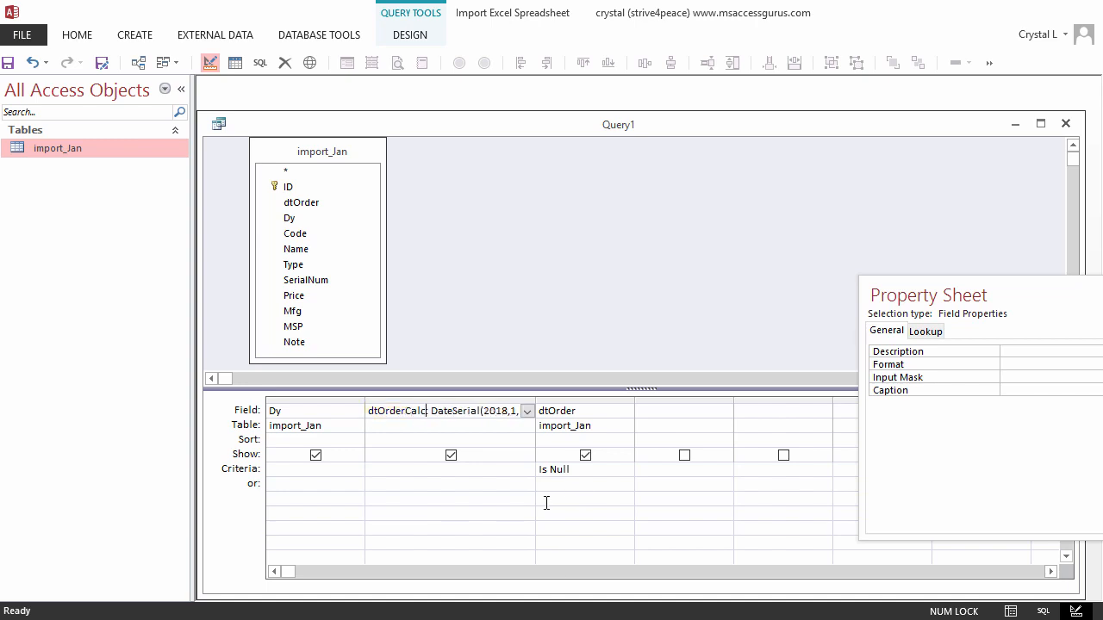
{"action": "double_click", "coordinate": [535, 400]}
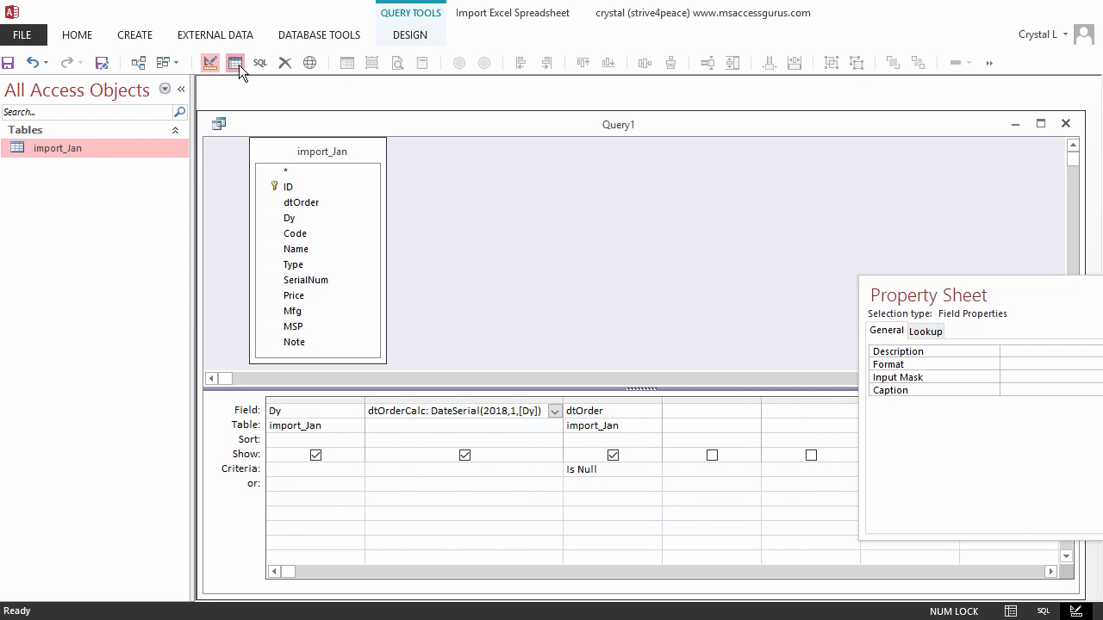
{"action": "left_click", "coordinate": [235, 63]}
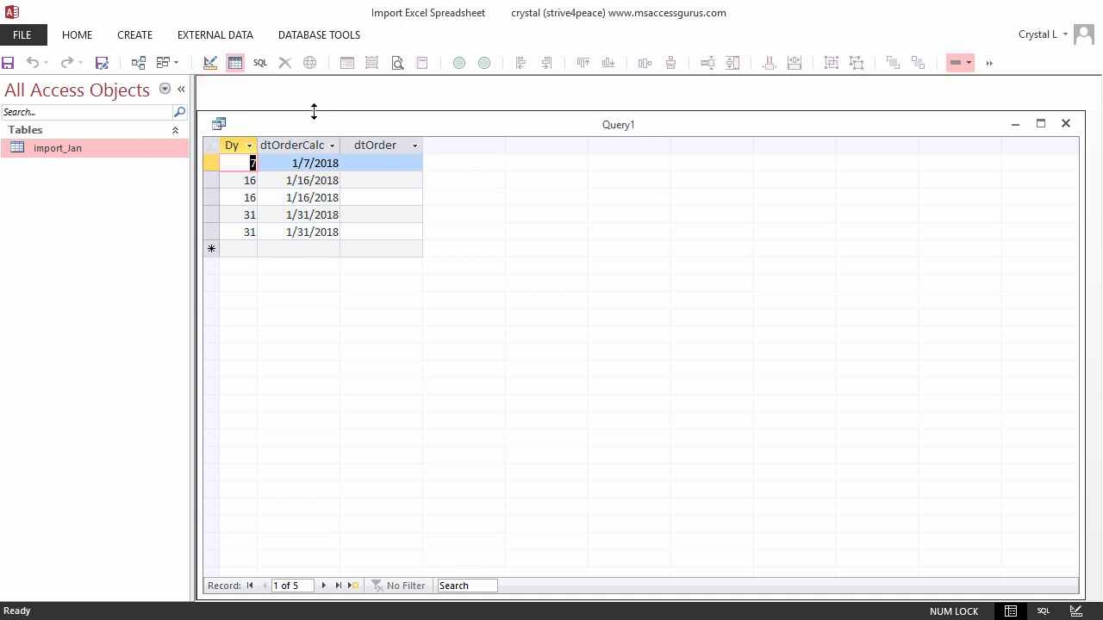
{"action": "left_click_drag", "start_coordinate": [313, 112], "coordinate": [287, 87]}
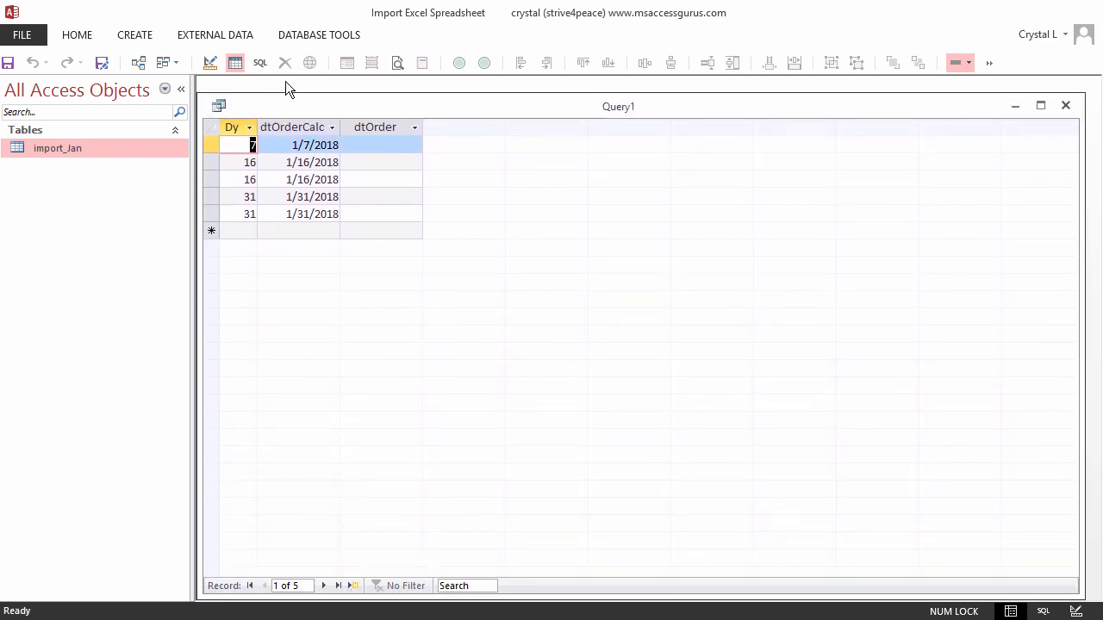
Return to Design view and convert the select query to an Update query.
{"action": "left_click", "coordinate": [209, 62]}
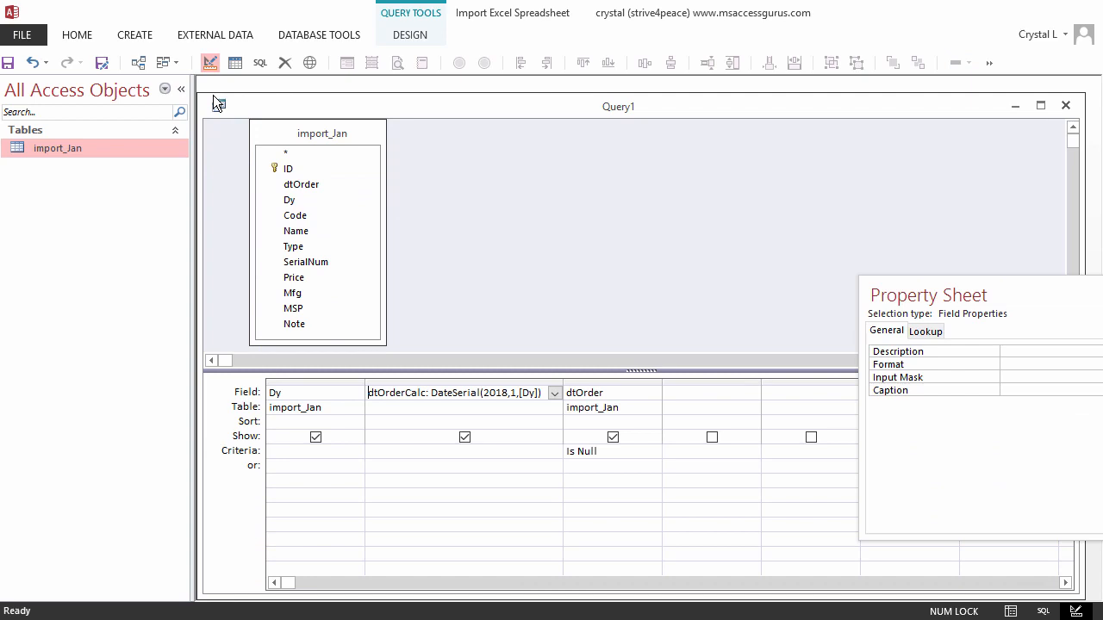
{"action": "left_click", "coordinate": [410, 34]}
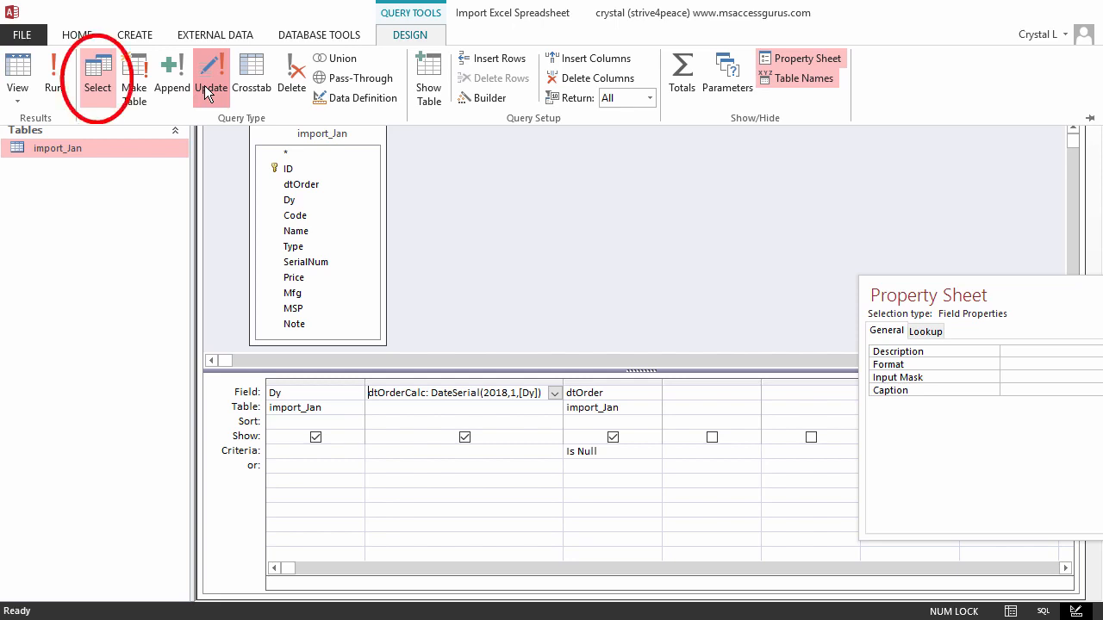
{"action": "left_click", "coordinate": [207, 91]}
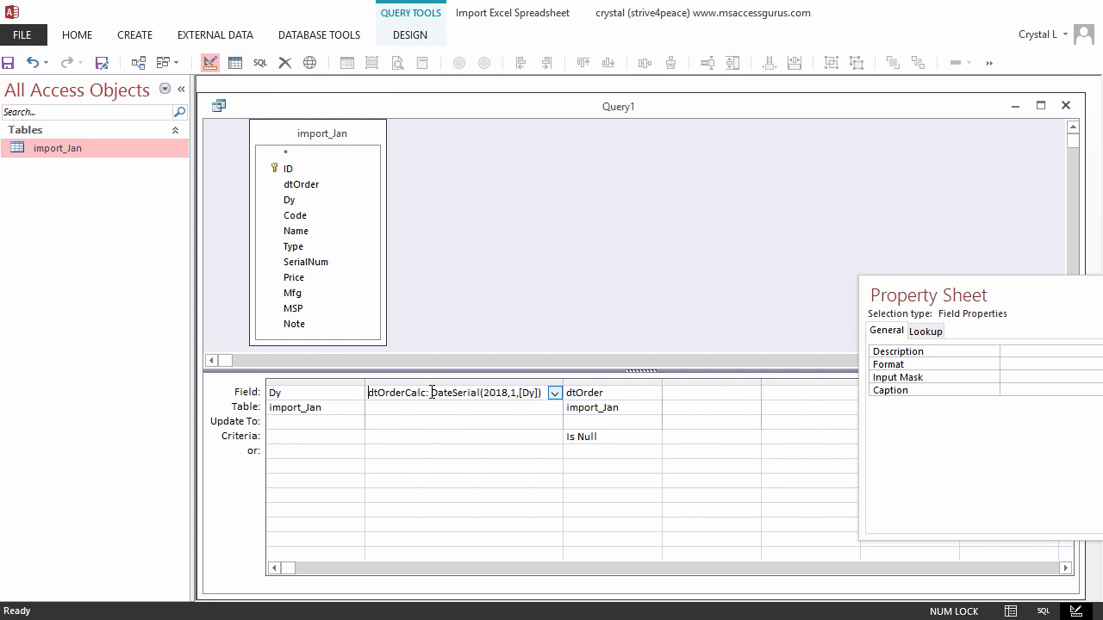
Copy DateSerial(2018,1,[Dy]) from dtOrderCalc into the Update To cell of dtOrder, and widen that column to show the whole expression.
{"action": "left_click_drag", "start_coordinate": [431, 392], "coordinate": [552, 392]}
{"action": "key", "text": "ctrl+c"}
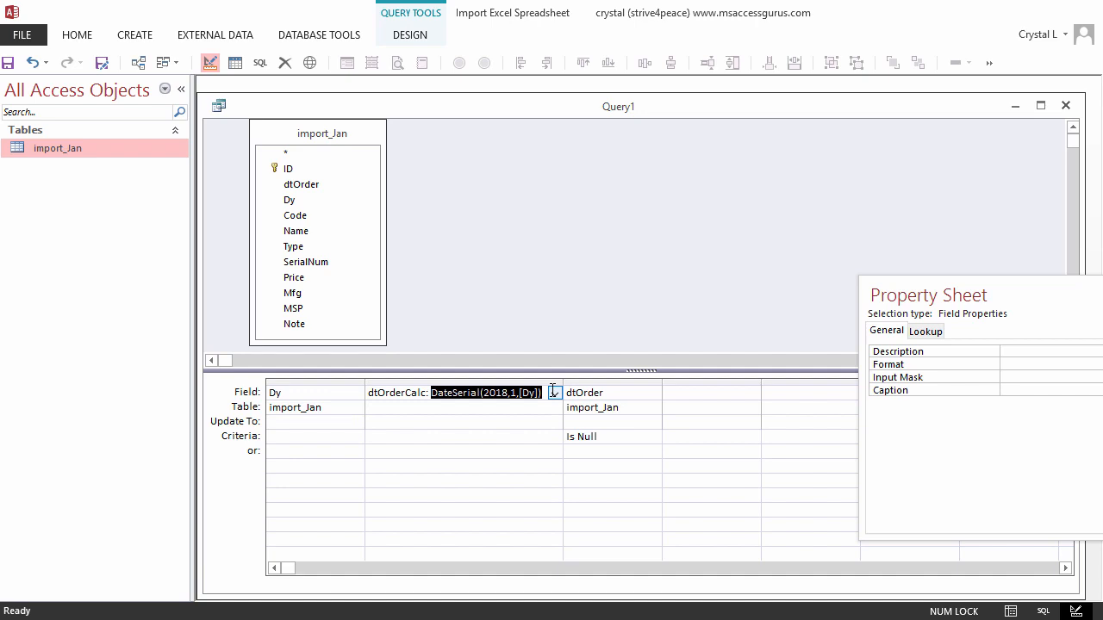
{"action": "left_click", "coordinate": [592, 422]}
{"action": "key", "text": "ctrl+v"}
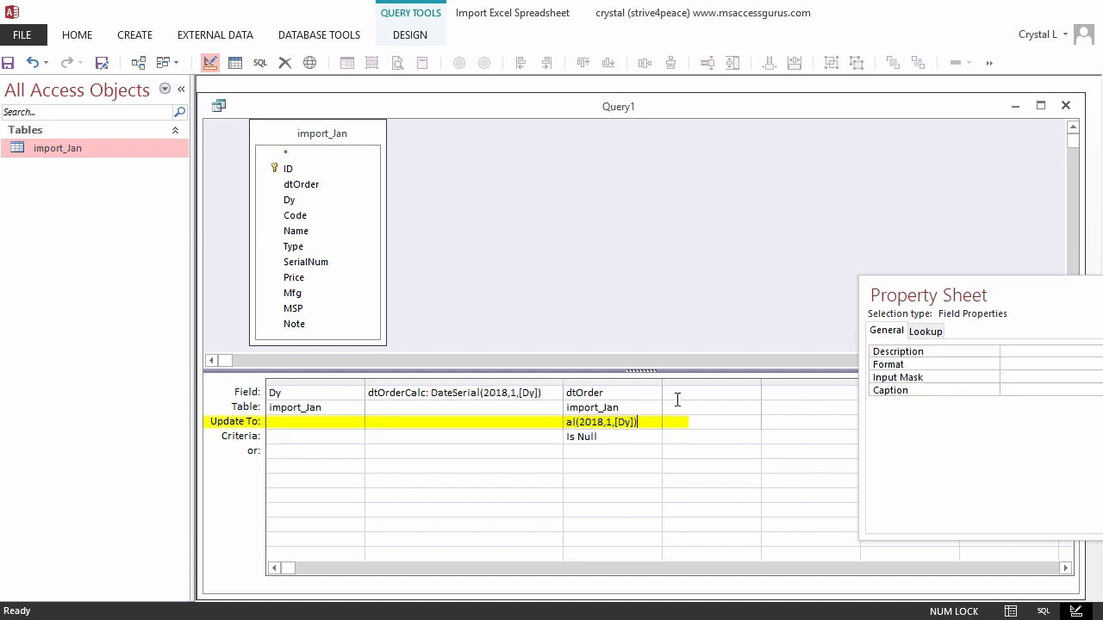
{"action": "double_click", "coordinate": [661, 387]}
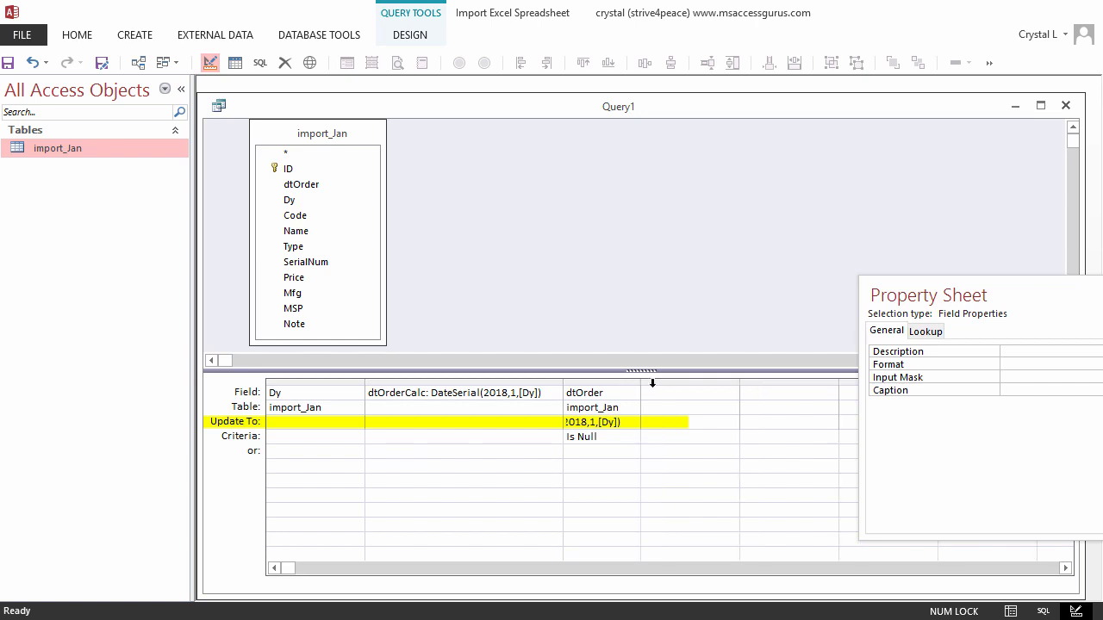
{"action": "left_click_drag", "start_coordinate": [640, 381], "coordinate": [744, 387]}
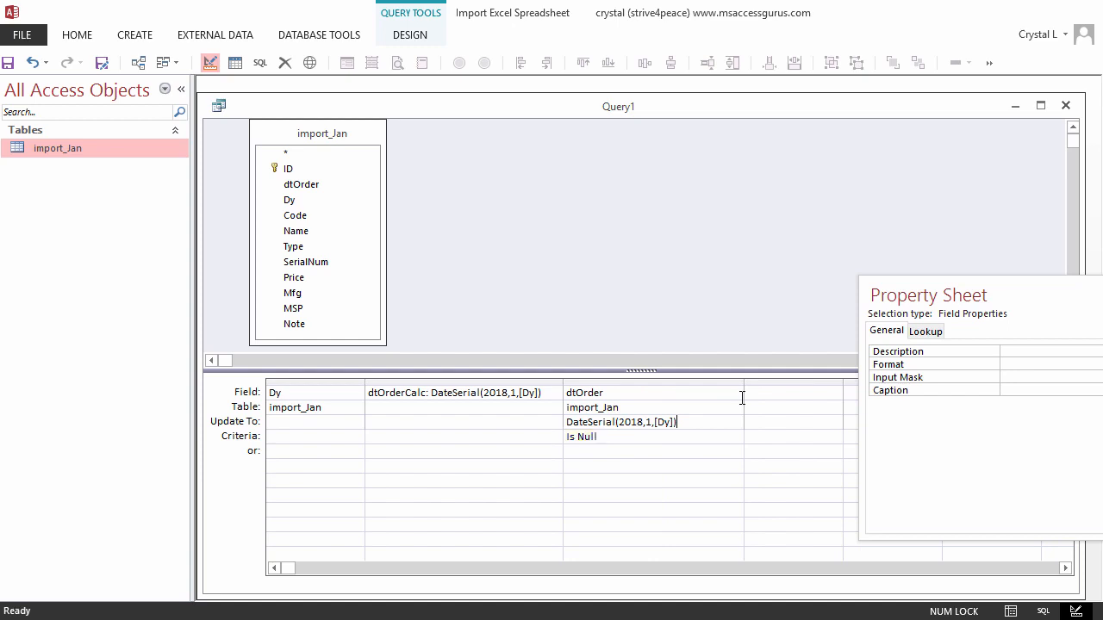
Run the update query, accept the record changes, and bring the import_Jan datasheet forward to check the dtOrder values.
{"action": "left_click", "coordinate": [399, 35]}
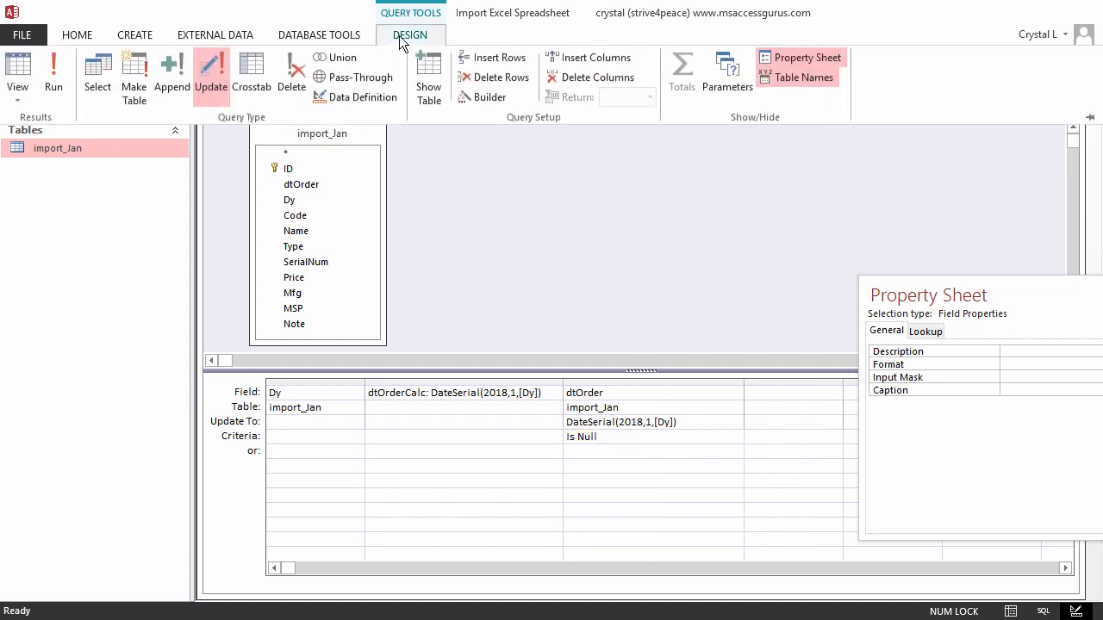
{"action": "left_click", "coordinate": [68, 86]}
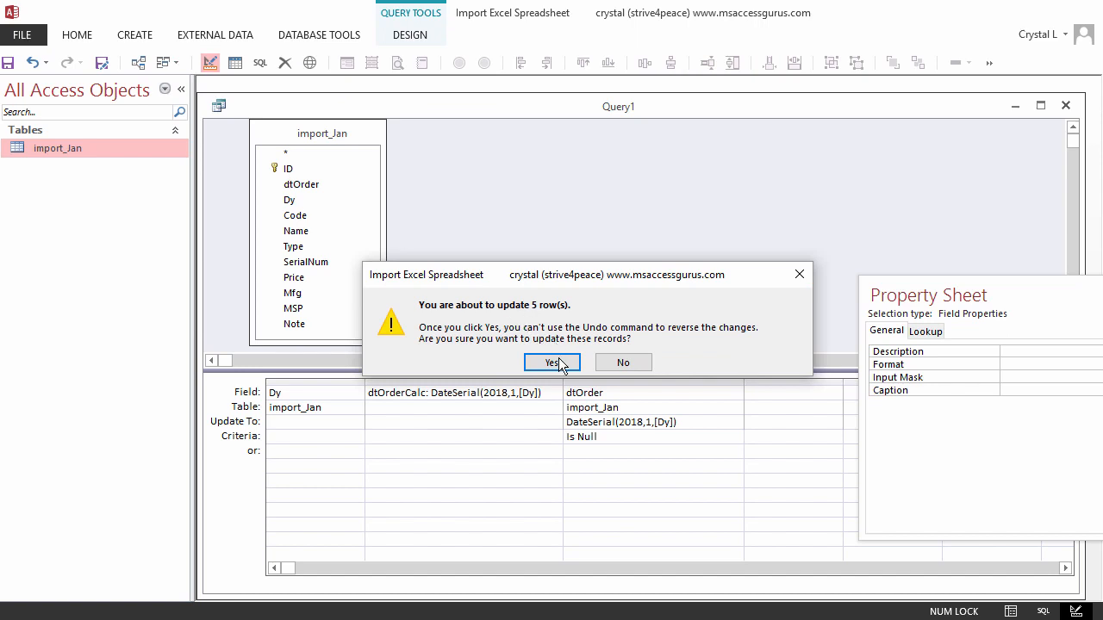
{"action": "left_click", "coordinate": [552, 362]}
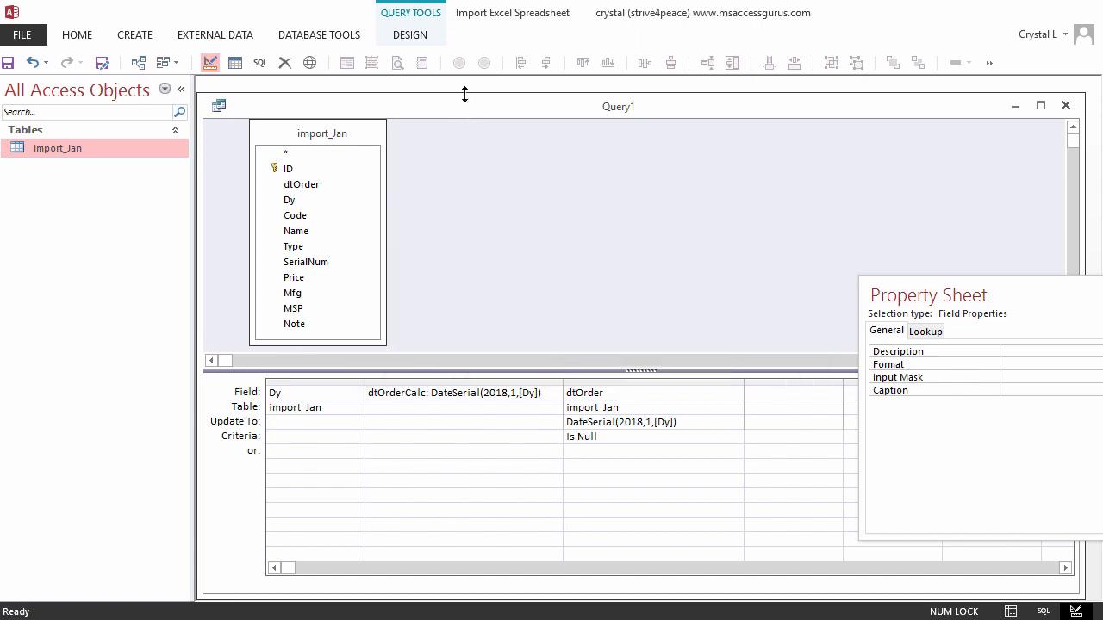
{"action": "left_click_drag", "start_coordinate": [465, 95], "coordinate": [465, 227]}
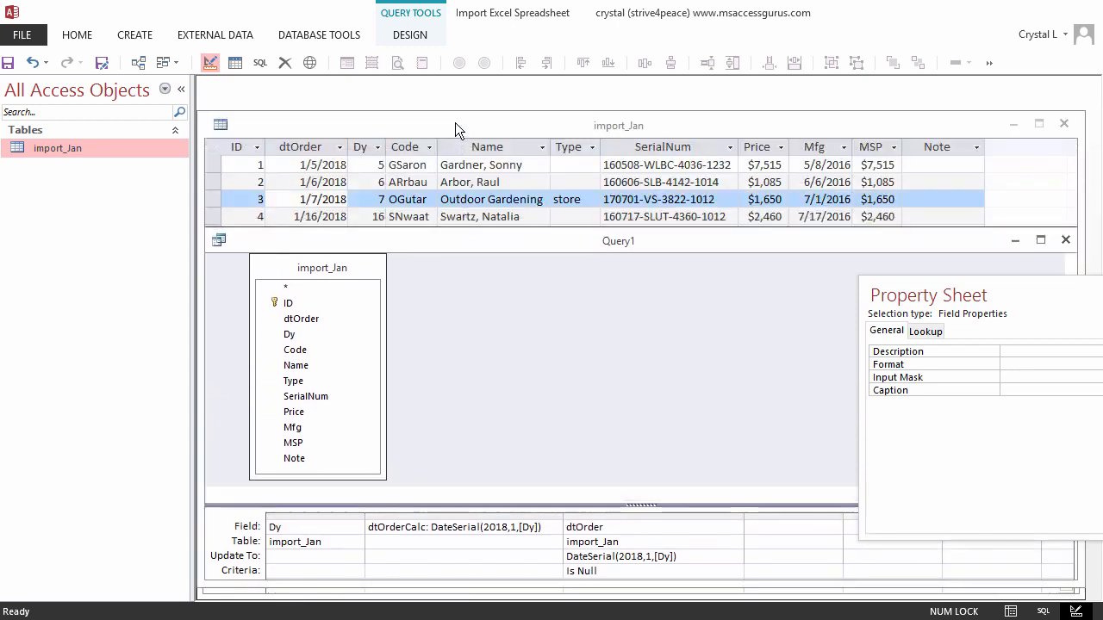
{"action": "left_click", "coordinate": [455, 122]}
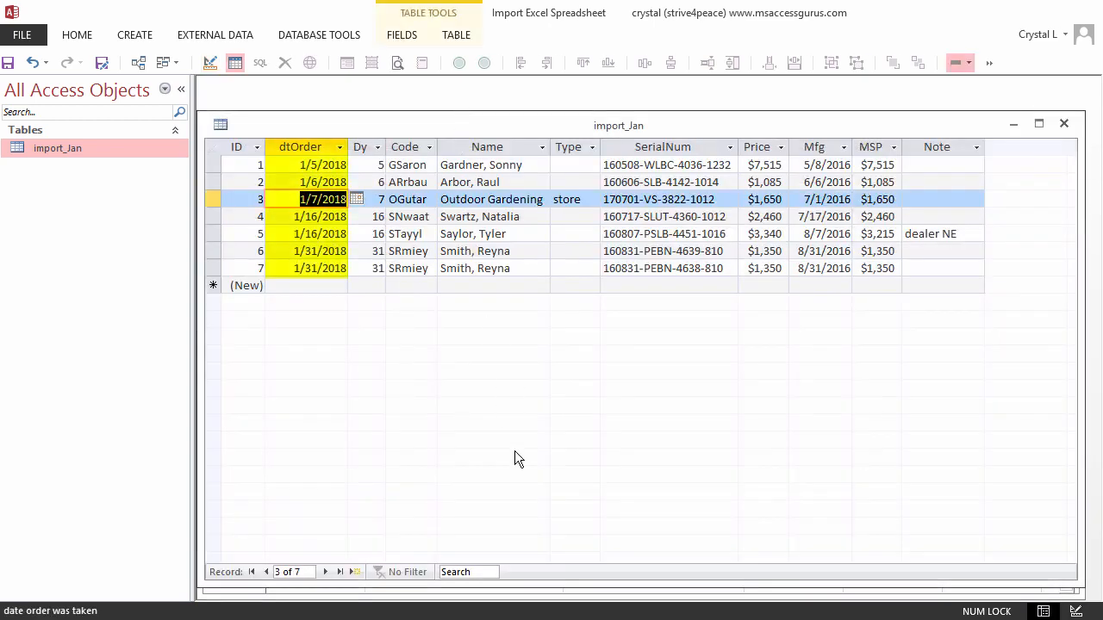
Switch back to the update query and save it as qUp_import_dtOrder.
{"action": "left_click", "coordinate": [176, 62]}
{"action": "left_click", "coordinate": [192, 187]}
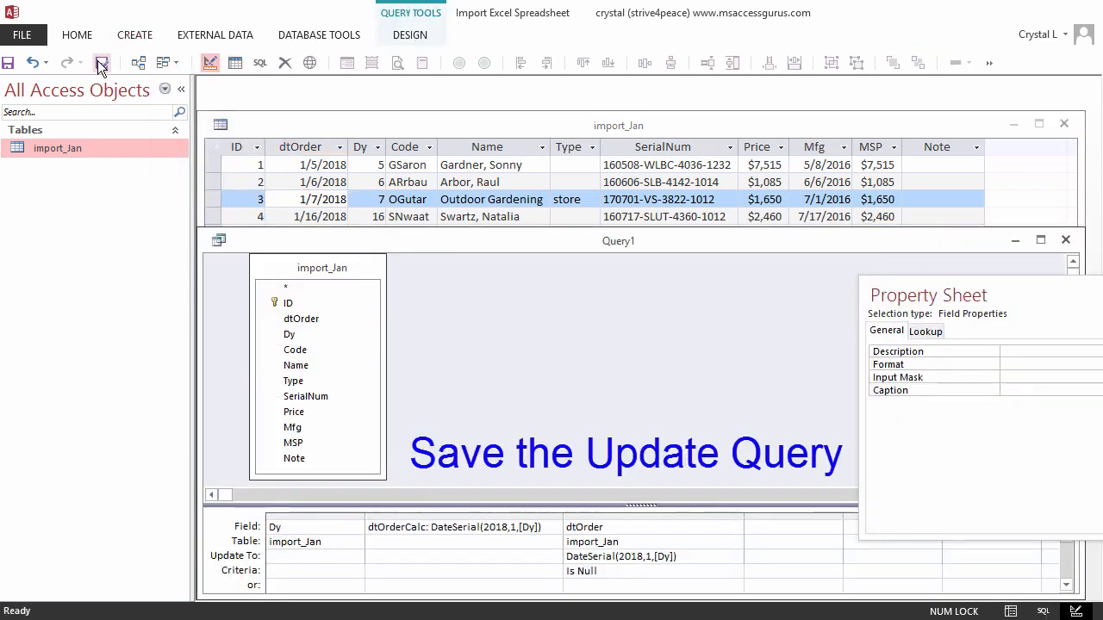
{"action": "left_click", "coordinate": [102, 63]}
{"action": "type", "text": "qUp"}
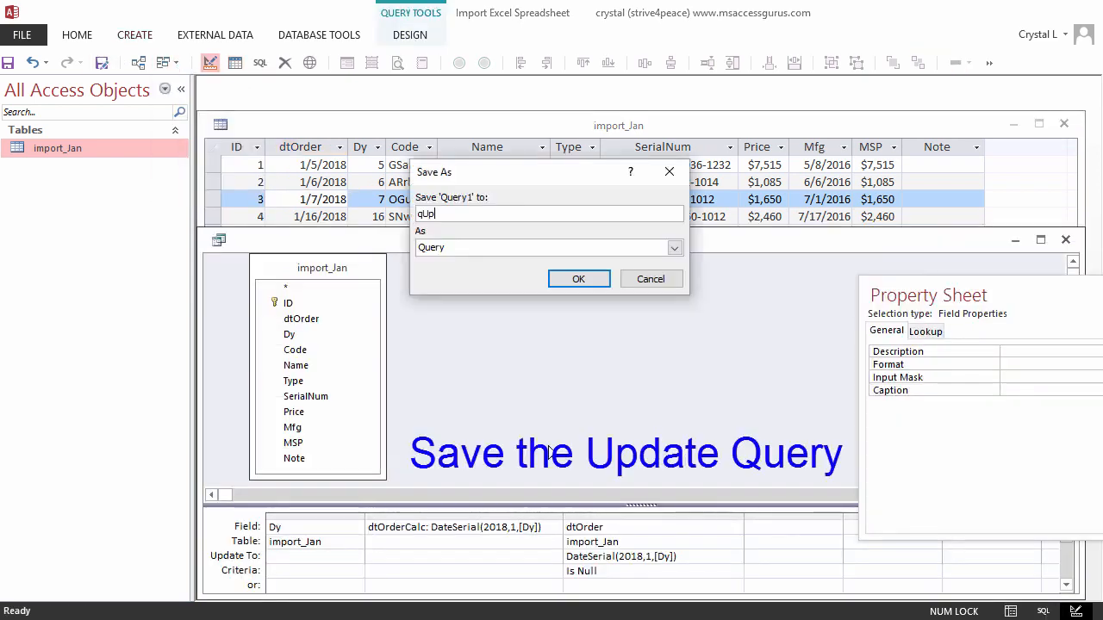
{"action": "type", "text": "_"}
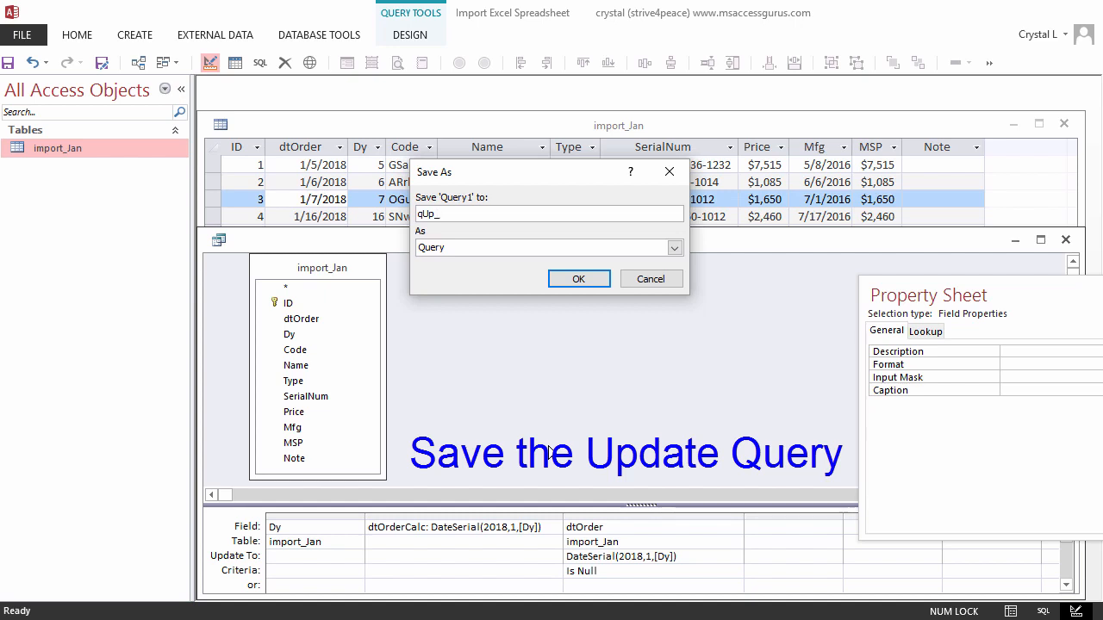
{"action": "type", "text": "impor"}
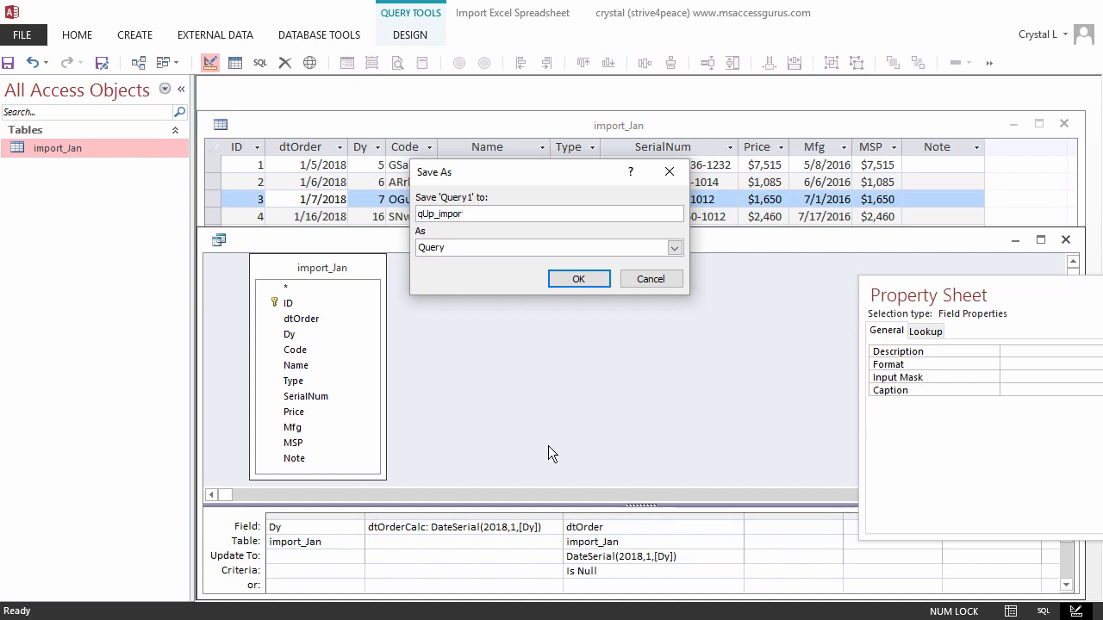
{"action": "type", "text": "t_dtOrder"}
{"action": "left_click", "coordinate": [585, 281]}
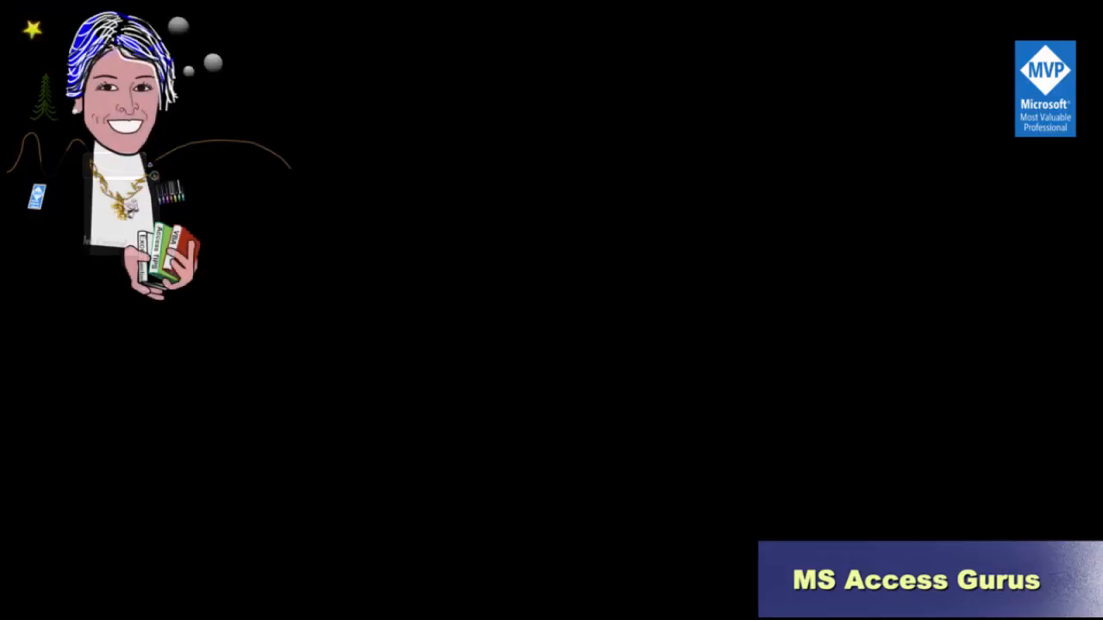